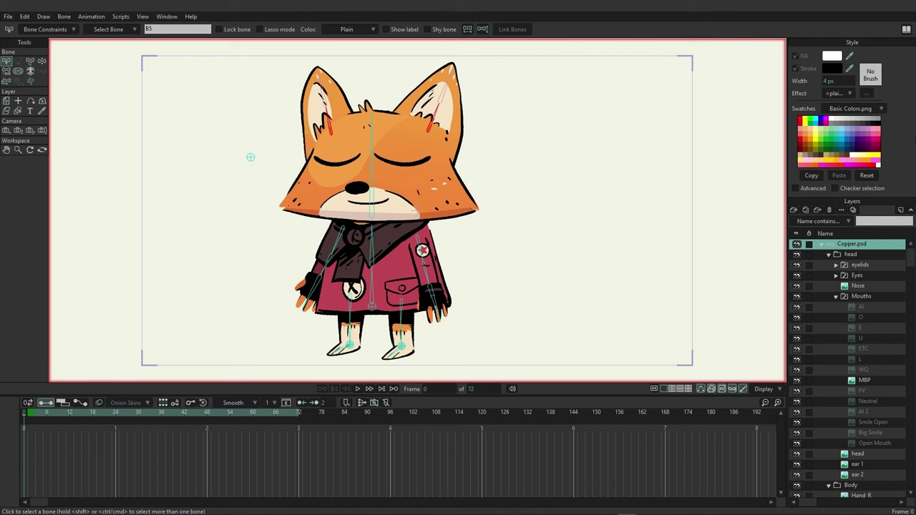
Make the Tail layer visible and bind it to the fox's hip bone
scroll(862, 323, "down", 4)
scroll(862, 327, "down", 2)
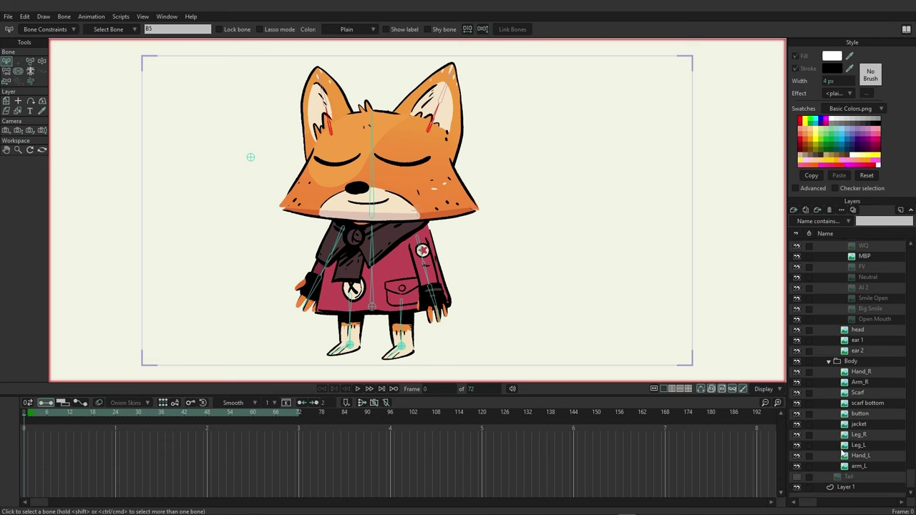
left_click(797, 476)
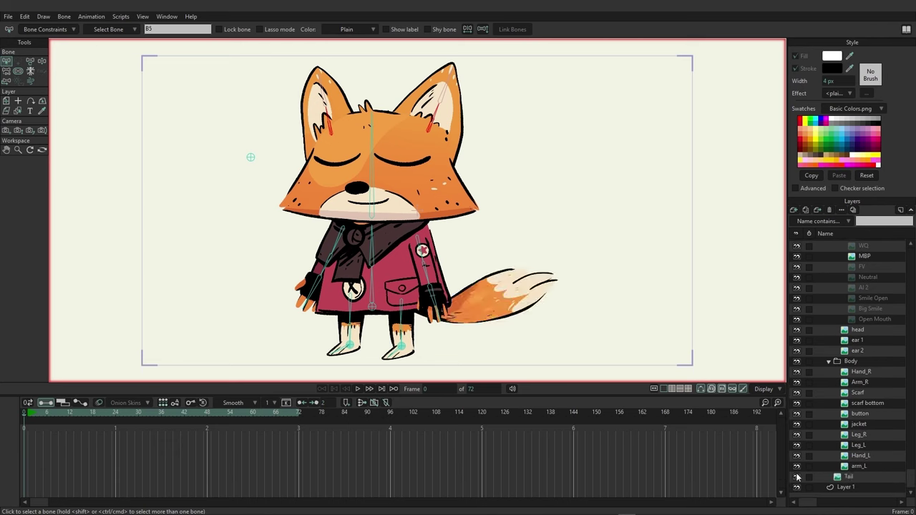
left_click(853, 477)
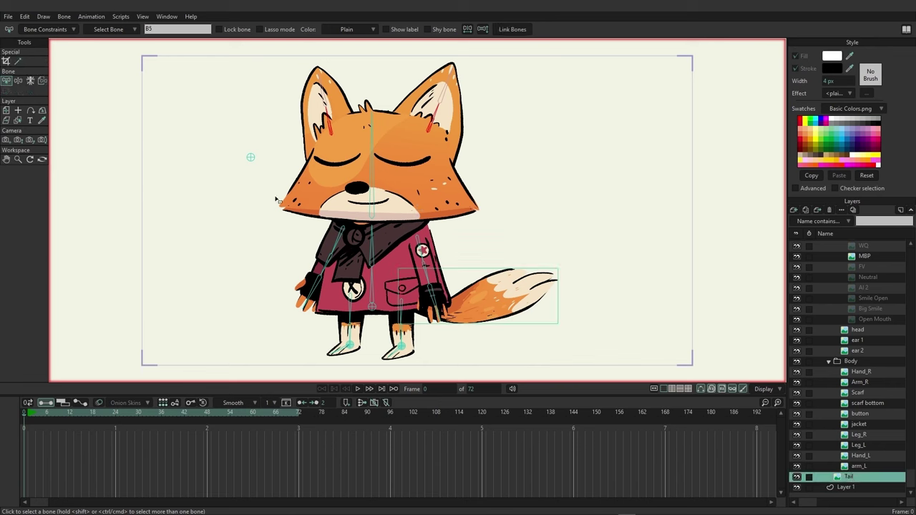
left_click(42, 80)
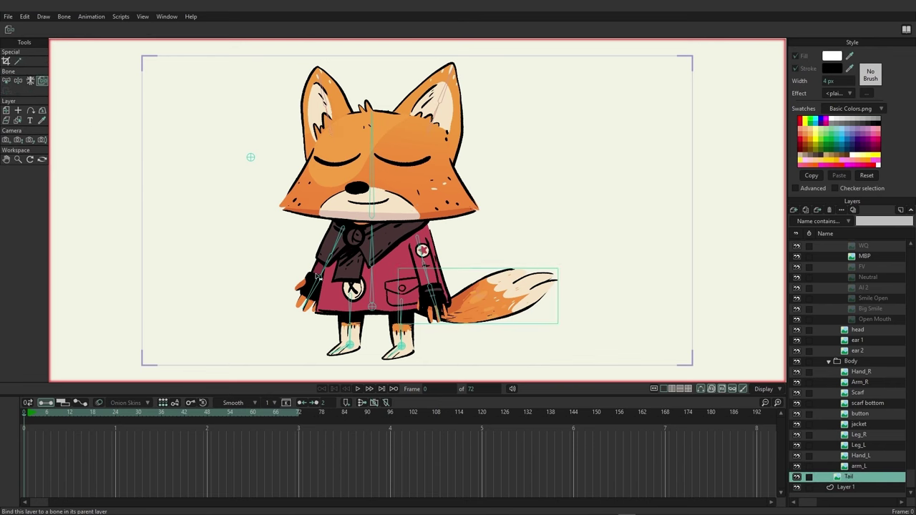
left_click(372, 308)
Create a curver layer over the Tail layer from the Draw menu, then check frames 1 and 0
left_click(45, 17)
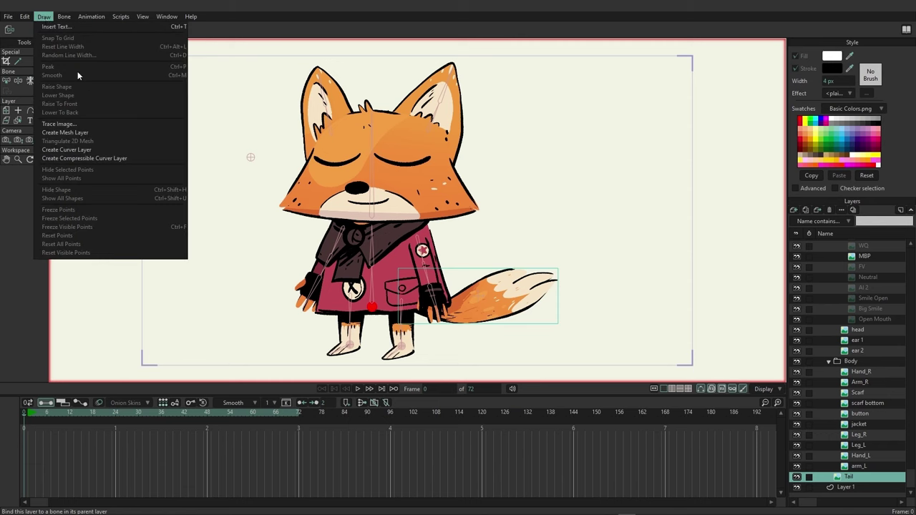
left_click(78, 152)
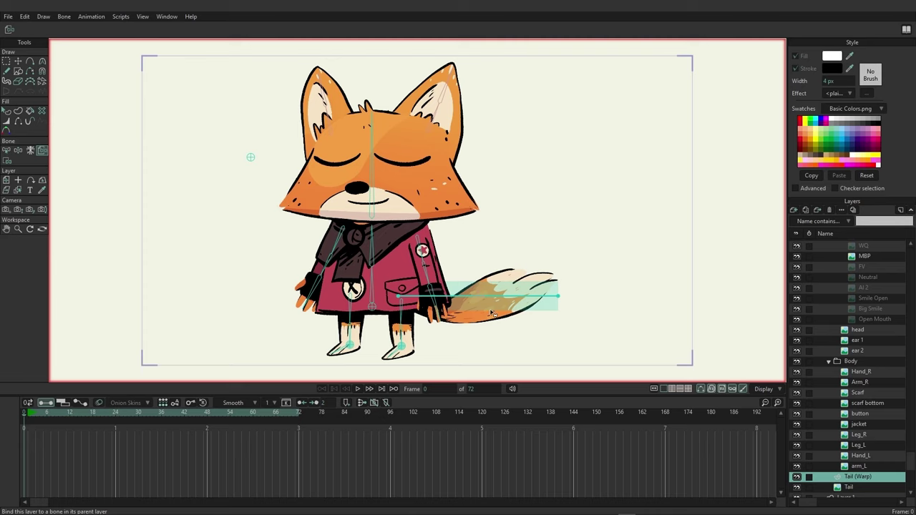
scroll(493, 318, "up", 4)
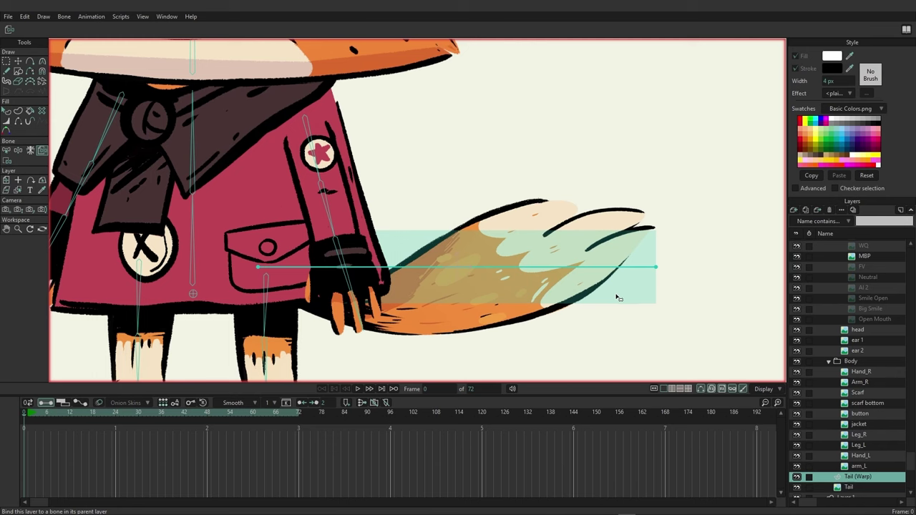
left_click(32, 418)
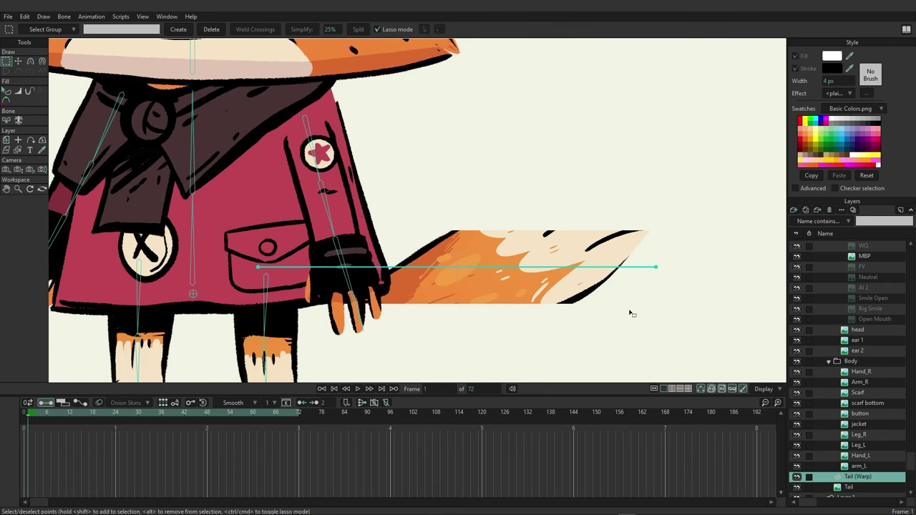
left_click(25, 415)
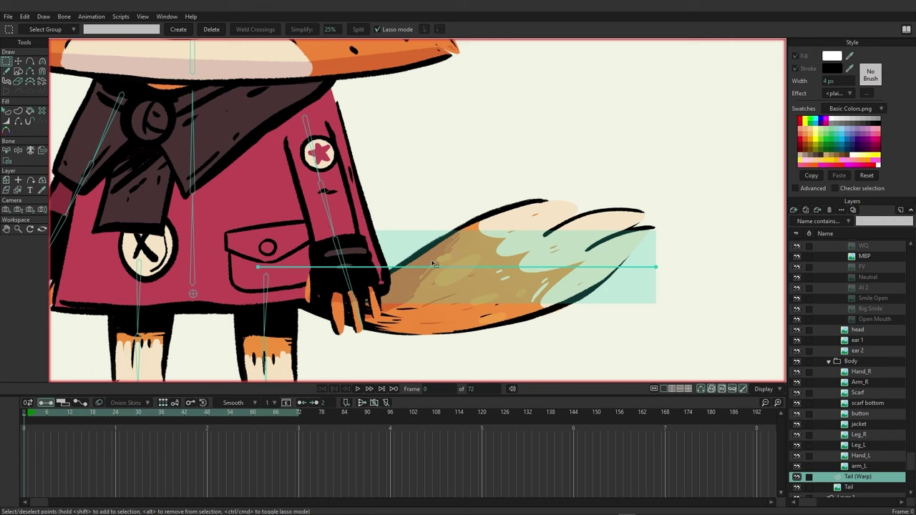
left_click(31, 64)
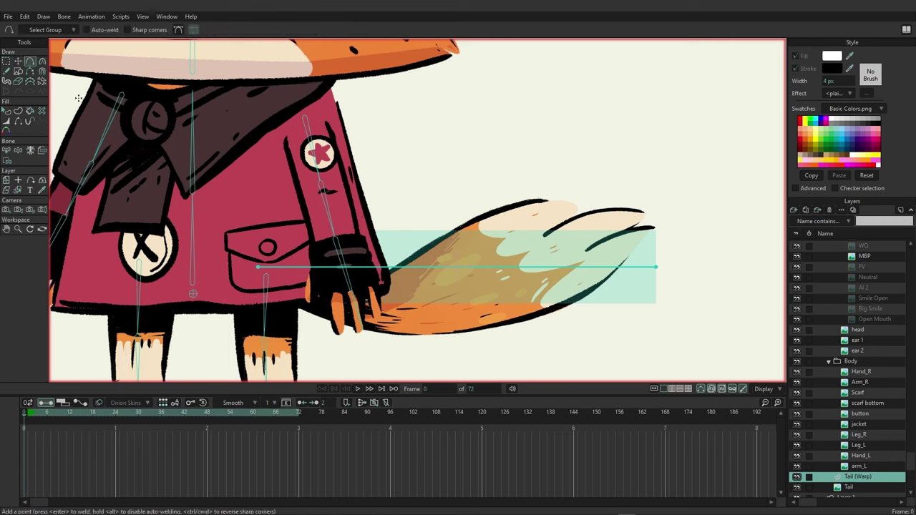
Add two points to the tail's warp curve, pull the base one down and raise the tip
left_click(373, 267)
left_click(512, 267)
left_click(20, 62)
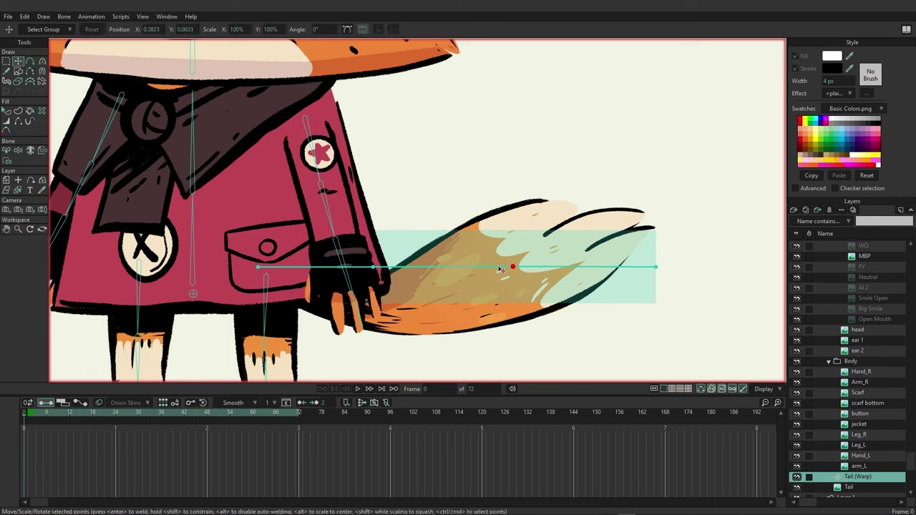
left_click_drag(373, 266, 373, 303)
left_click_drag(514, 267, 510, 263)
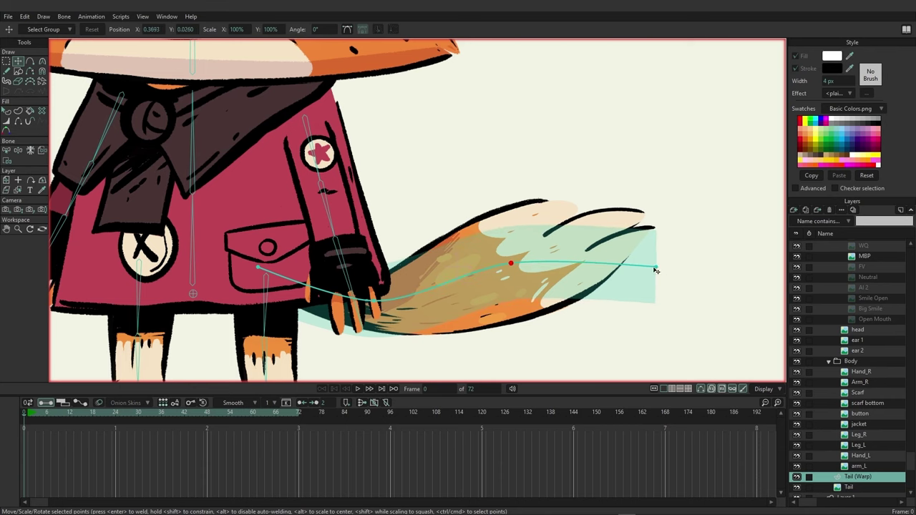
left_click_drag(655, 269, 648, 215)
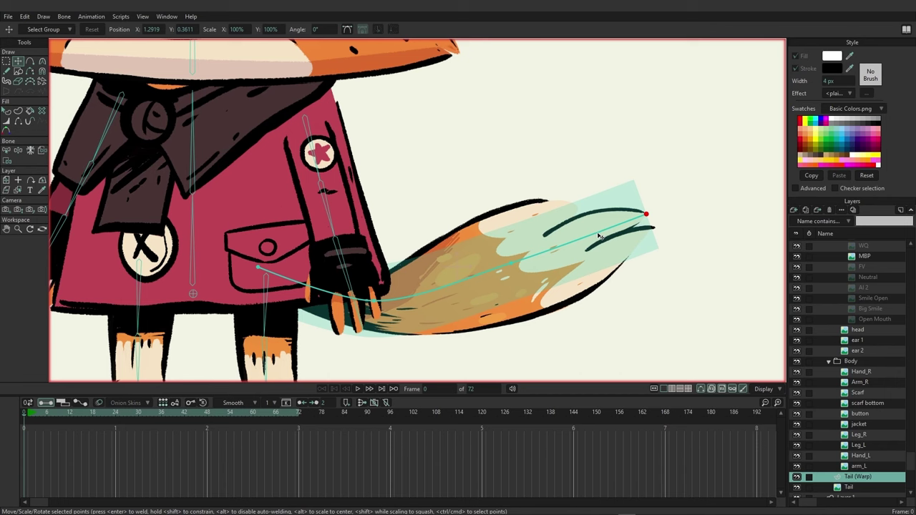
Adjust curve widths at the mid-tail, base and tip points, then shift the tip slightly right
left_click(6, 123)
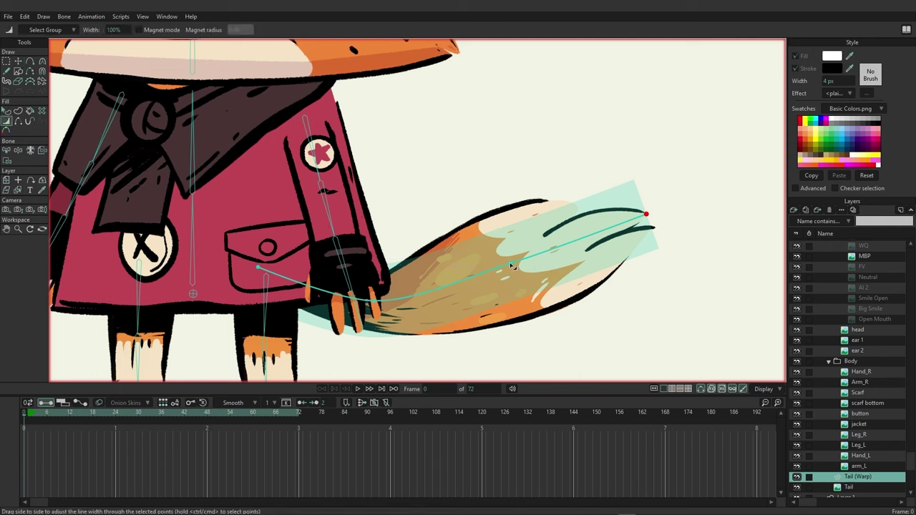
left_click_drag(511, 266, 529, 264)
left_click_drag(373, 300, 379, 301)
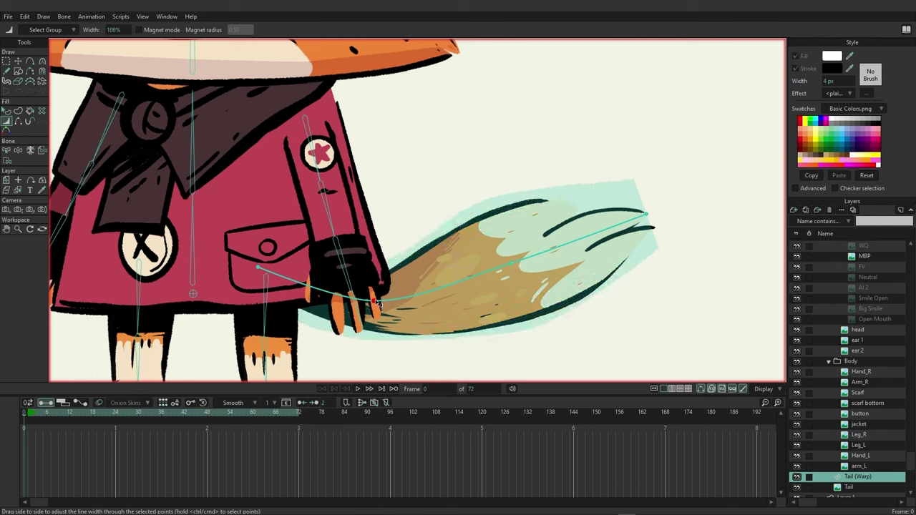
left_click_drag(647, 214, 649, 220)
key("t")
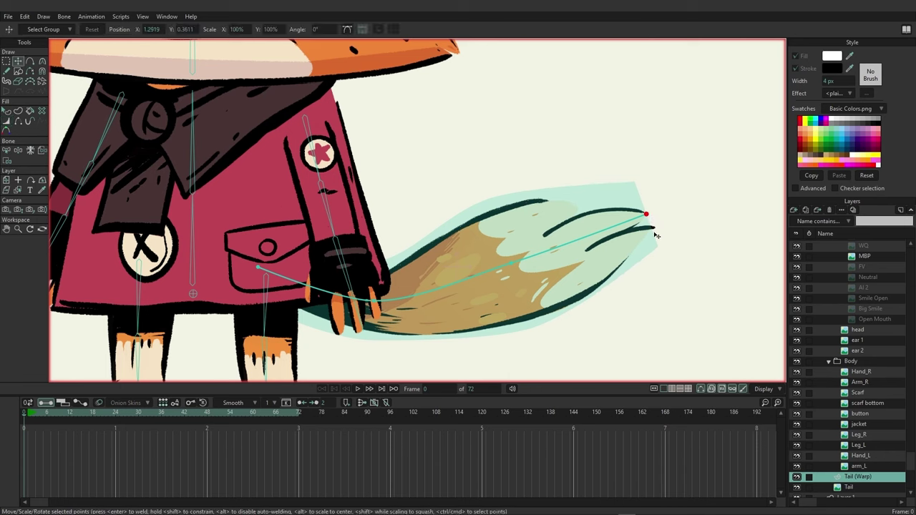
left_click_drag(647, 215, 655, 213)
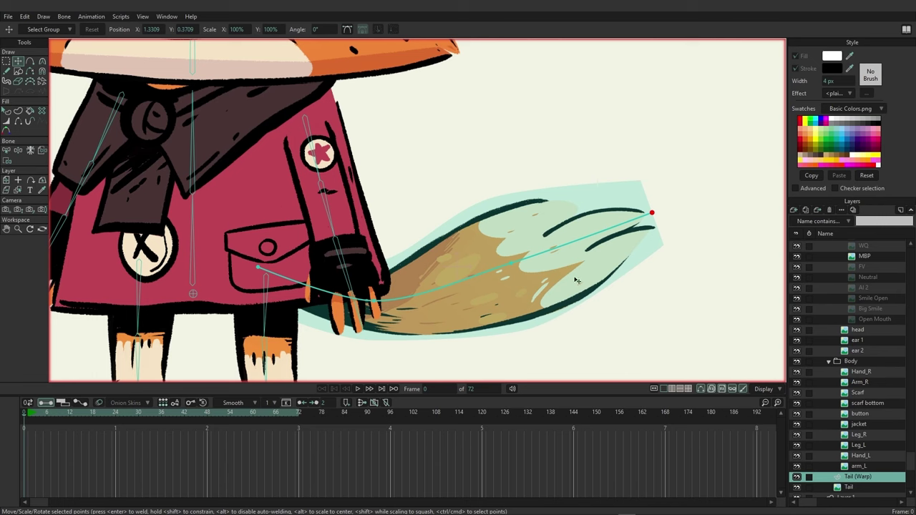
left_click(29, 415)
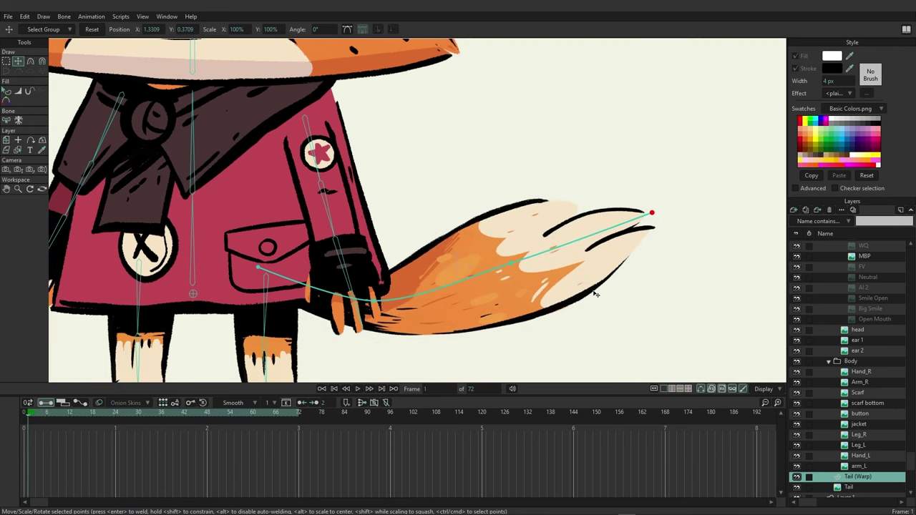
At frame 12, drag the tail curve points to key a lifted, bent tail pose
left_click(70, 415)
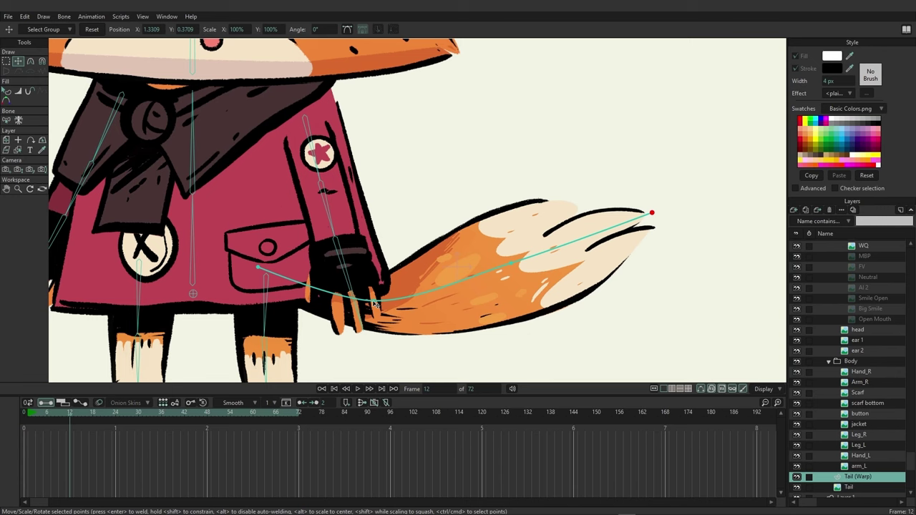
left_click_drag(374, 305, 509, 227)
left_click_drag(651, 212, 652, 226)
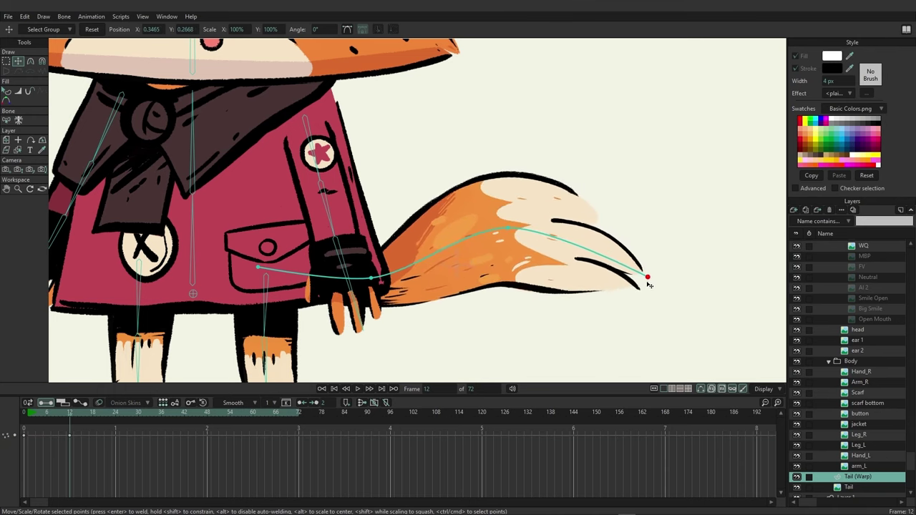
left_click_drag(669, 295, 677, 267)
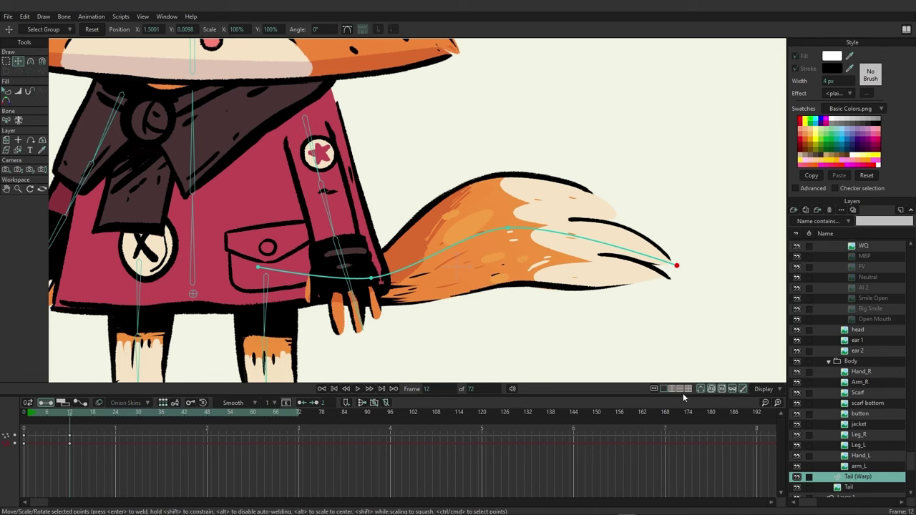
At frame 24, lower the base and middle curve points into a gentle S-wave
left_click_drag(34, 415, 113, 422)
left_click_drag(380, 277, 383, 291)
mouse_move(506, 235)
left_mouse_down()
mouse_move(513, 251)
mouse_move(502, 262)
mouse_move(509, 246)
left_mouse_up()
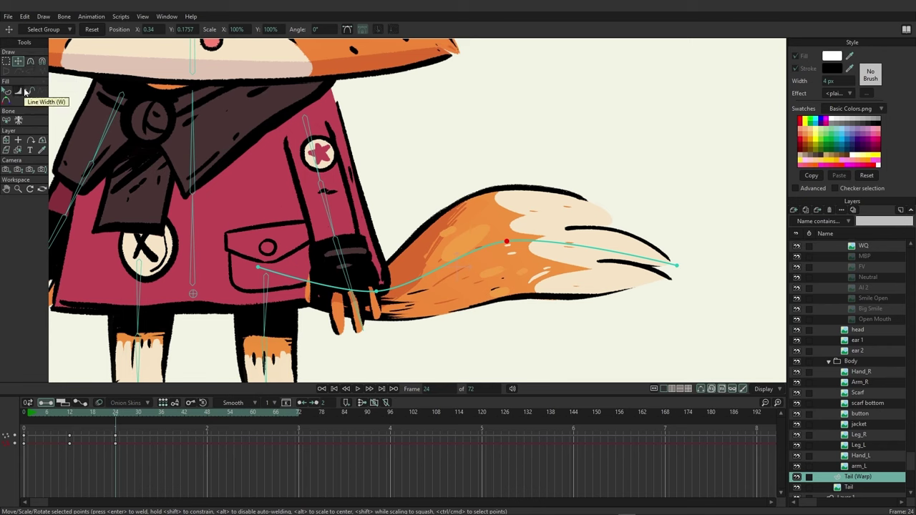
Widen the frame-24 tail curve, especially at the tip, and scrub to preview the puff
left_click(25, 91)
left_click_drag(515, 247, 550, 244)
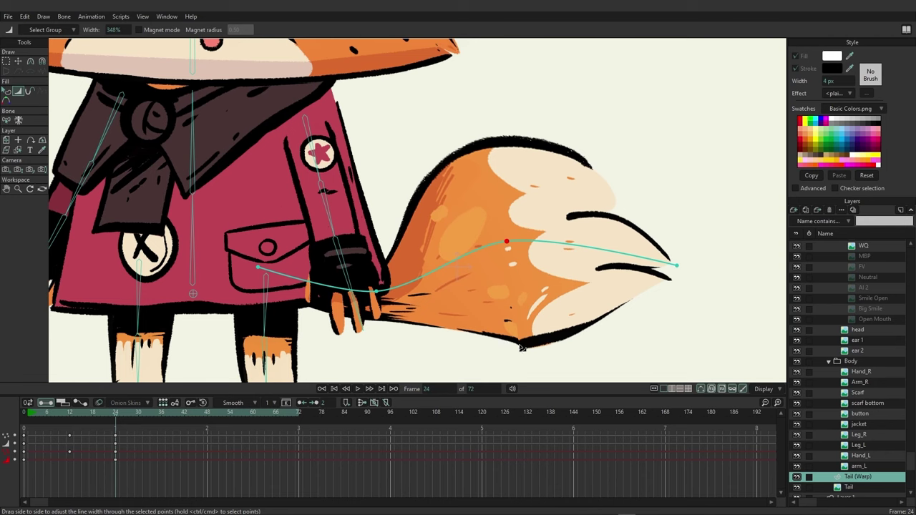
left_click_drag(507, 244, 480, 248)
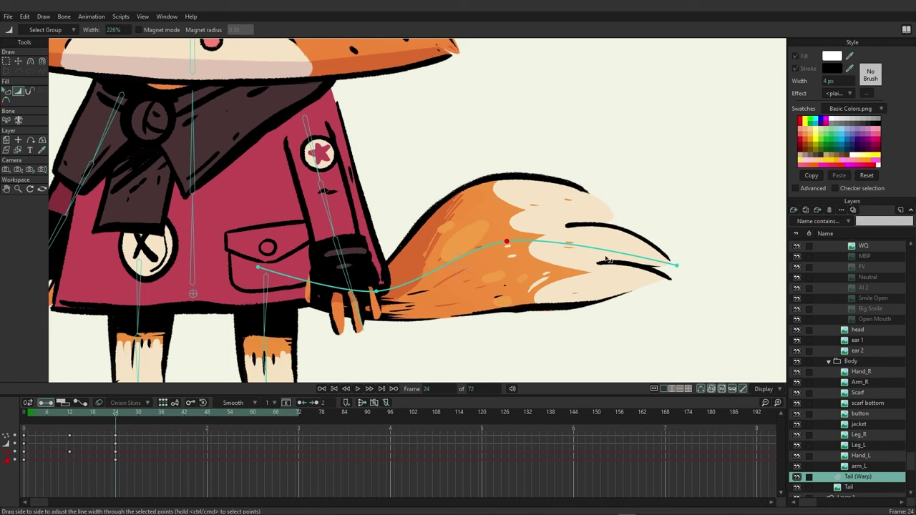
left_click_drag(676, 265, 751, 261)
left_click_drag(112, 419, 48, 412)
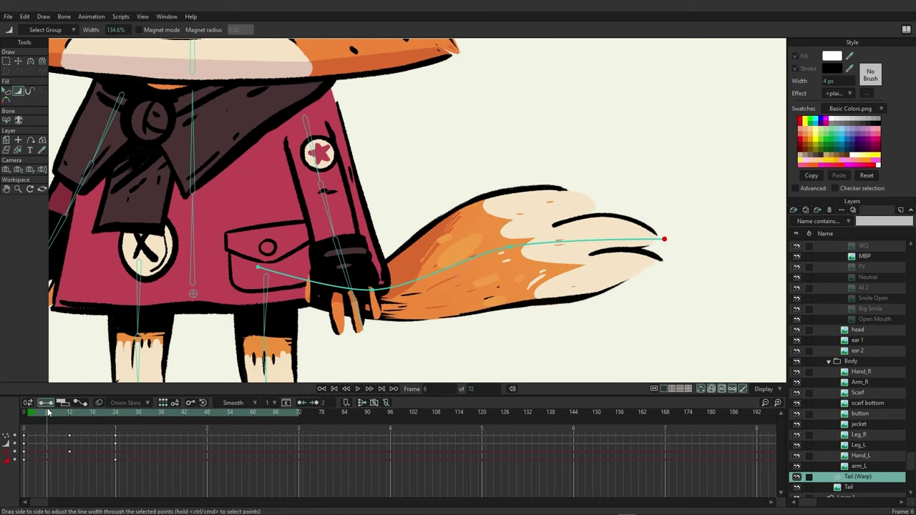
left_click(115, 412)
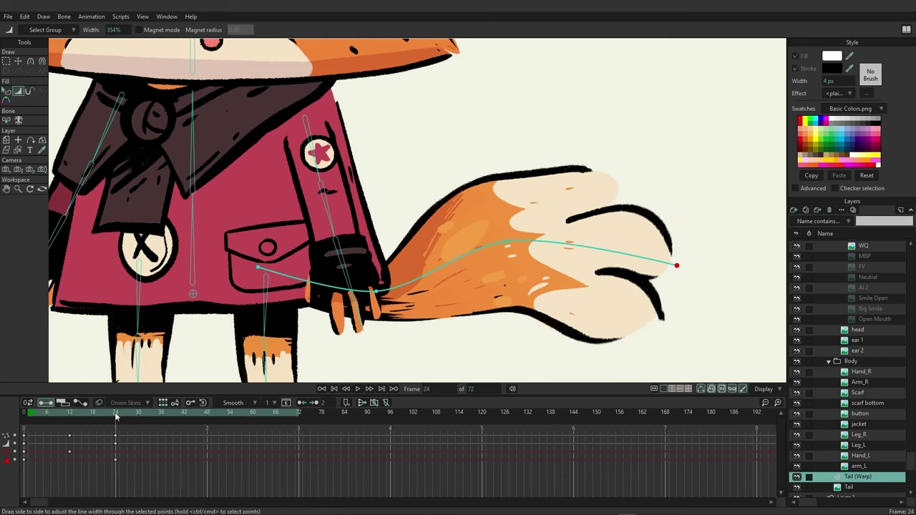
Tweak curvature at the middle, base and tip points of the frame-24 tail curve
left_click(31, 62)
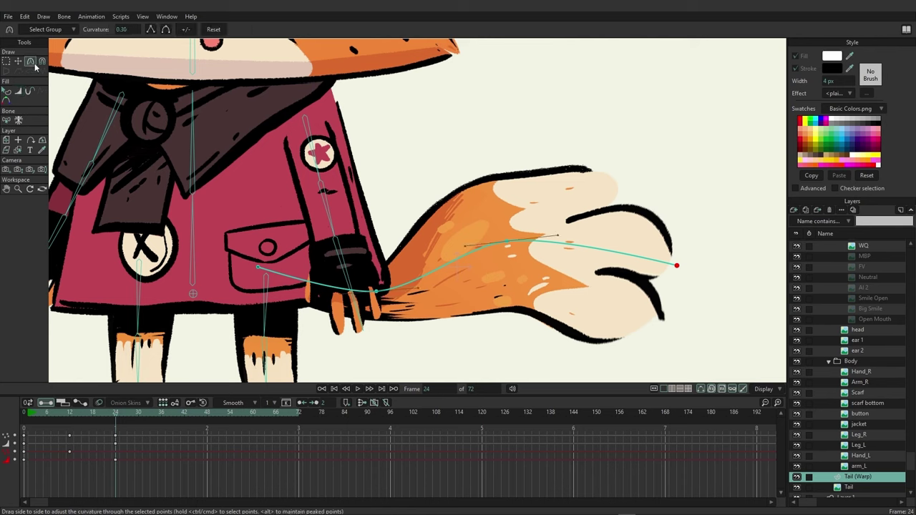
left_click_drag(506, 242, 555, 214)
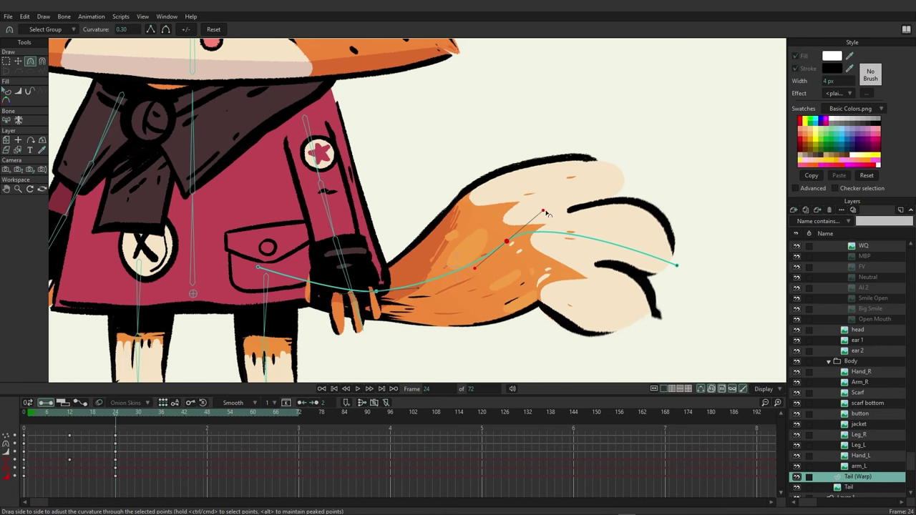
left_click_drag(519, 209, 563, 251)
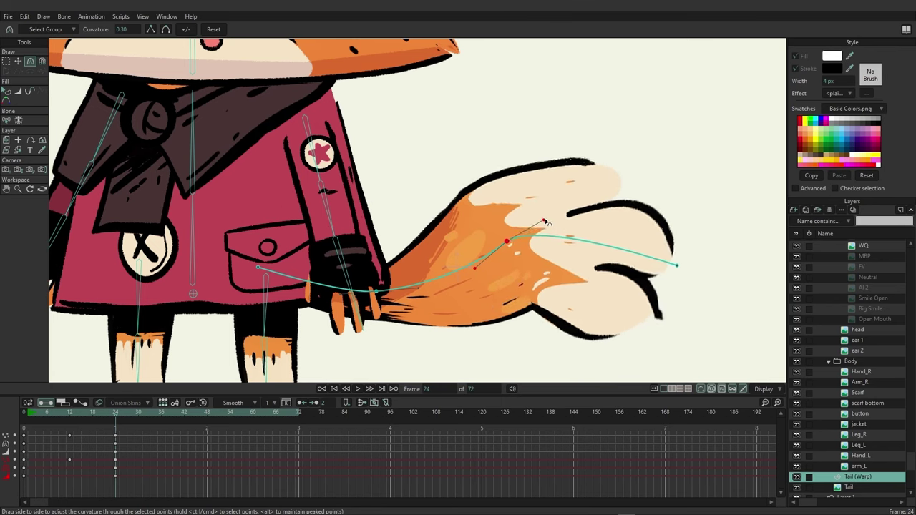
left_click_drag(477, 263, 487, 259)
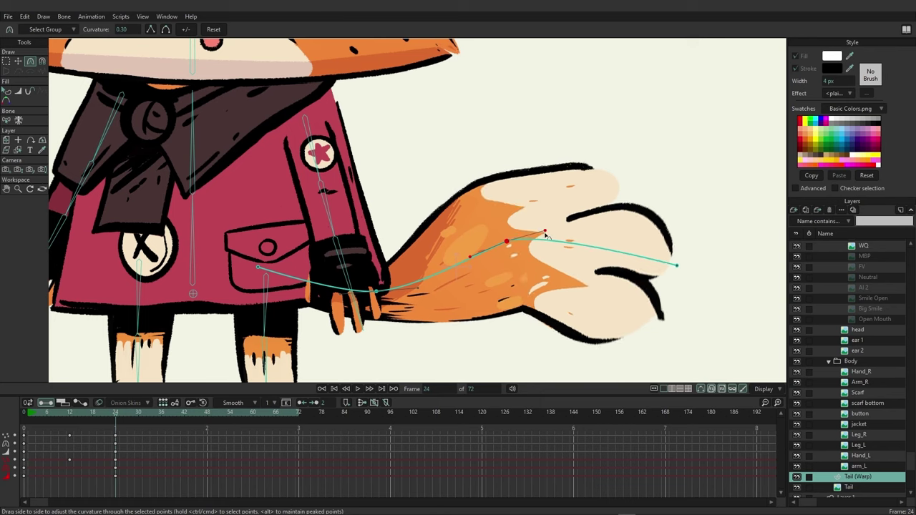
mouse_move(676, 265)
left_mouse_down()
mouse_move(724, 262)
mouse_move(669, 264)
mouse_move(631, 318)
left_mouse_up()
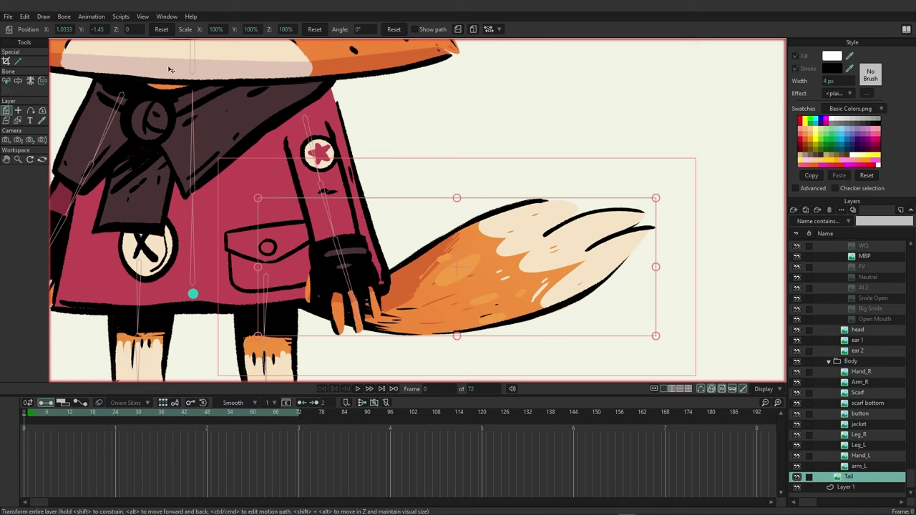
Create a compressible curver layer for the tail and add a middle point to its curve
left_click(44, 17)
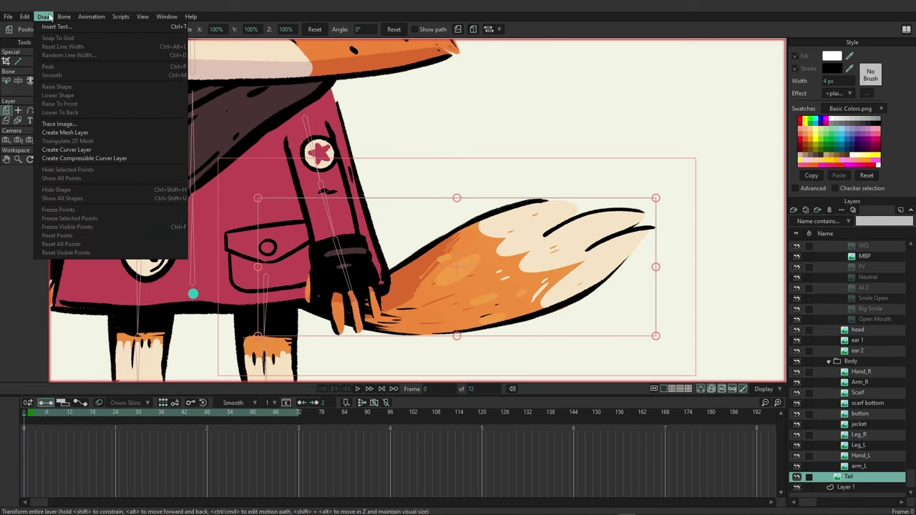
left_click(67, 159)
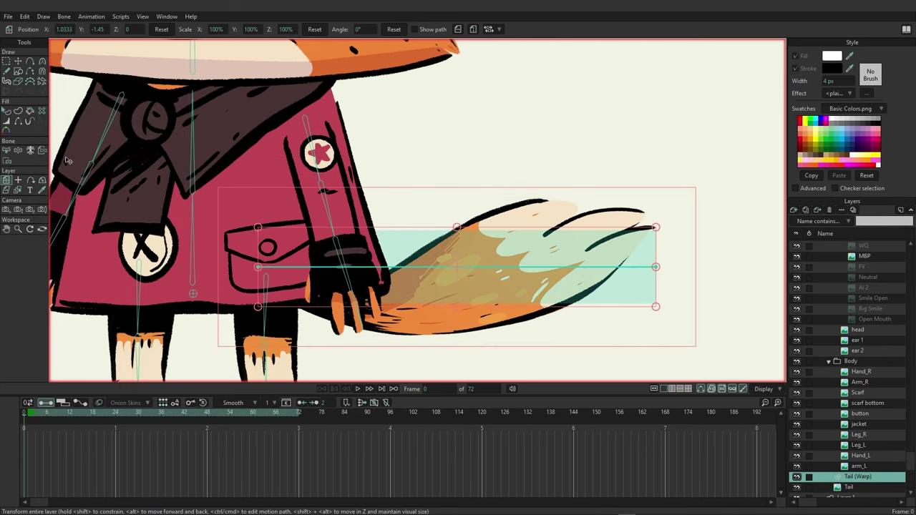
left_click(30, 62)
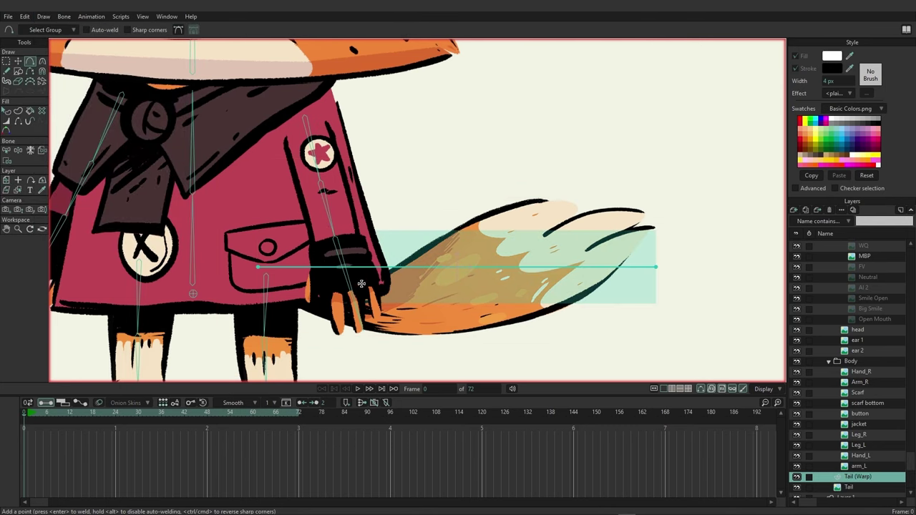
left_click(532, 266)
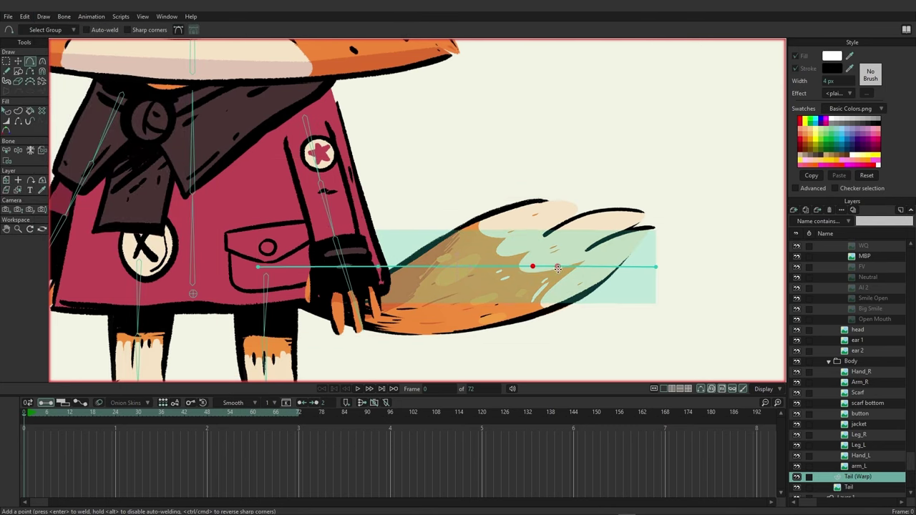
Bend the curve by pulling the middle point down and raising the tail tip
left_click(18, 62)
left_click_drag(532, 266, 384, 305)
left_click_drag(656, 271, 651, 224)
left_click(533, 274)
left_click_drag(533, 273, 526, 261)
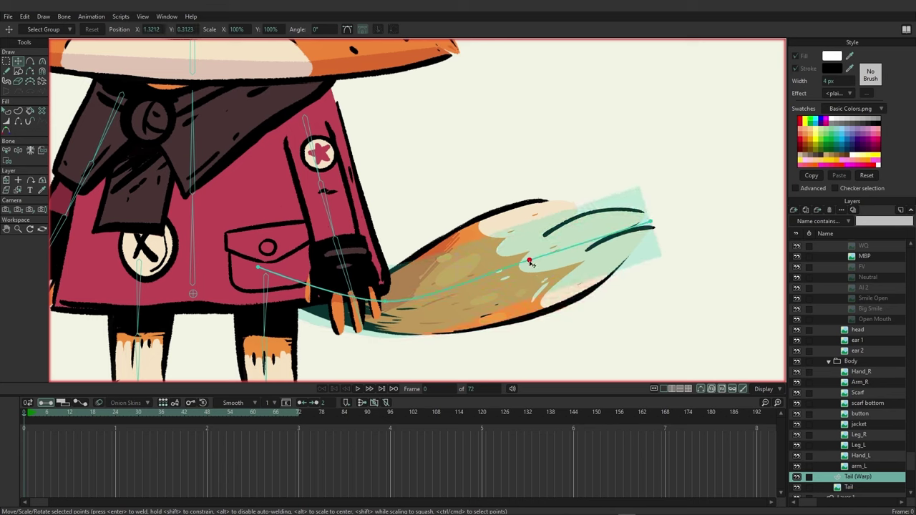
left_click_drag(651, 223, 646, 215)
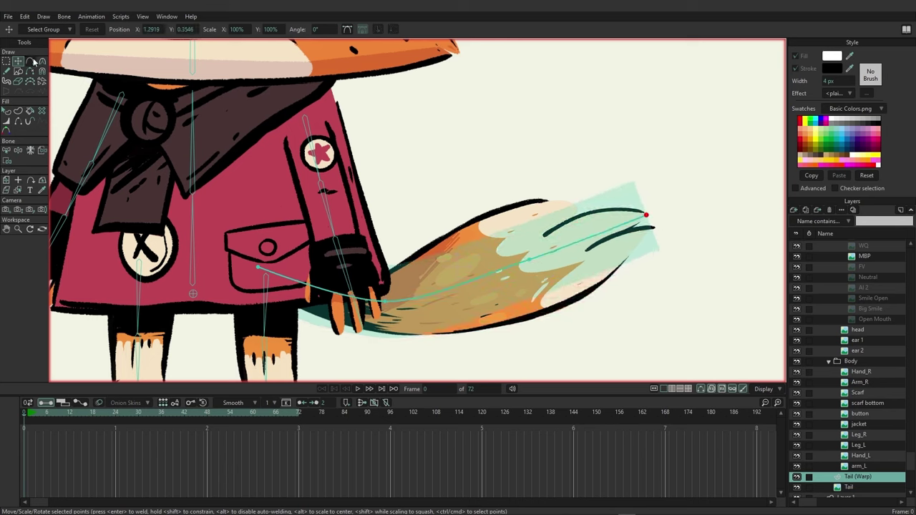
Widen the warp at the tip, middle and base, nudge the tip, and go to frame 6
left_click(6, 120)
left_click_drag(638, 234, 665, 226)
left_click_drag(529, 259, 509, 284)
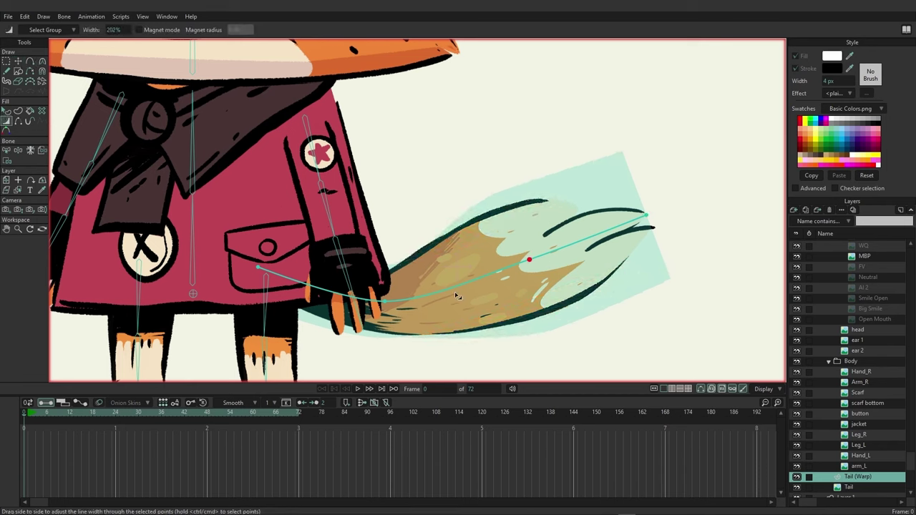
mouse_move(387, 302)
left_mouse_down()
mouse_move(412, 303)
mouse_move(397, 306)
left_mouse_up()
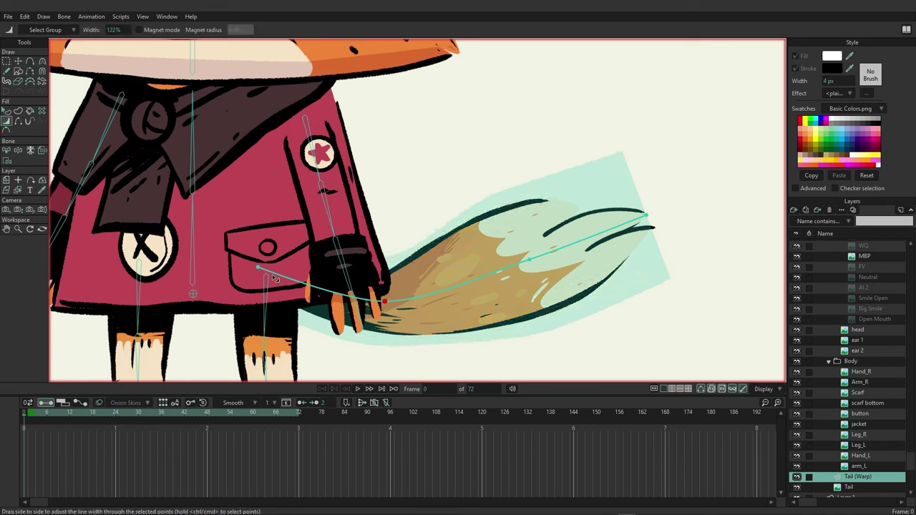
left_click(17, 62)
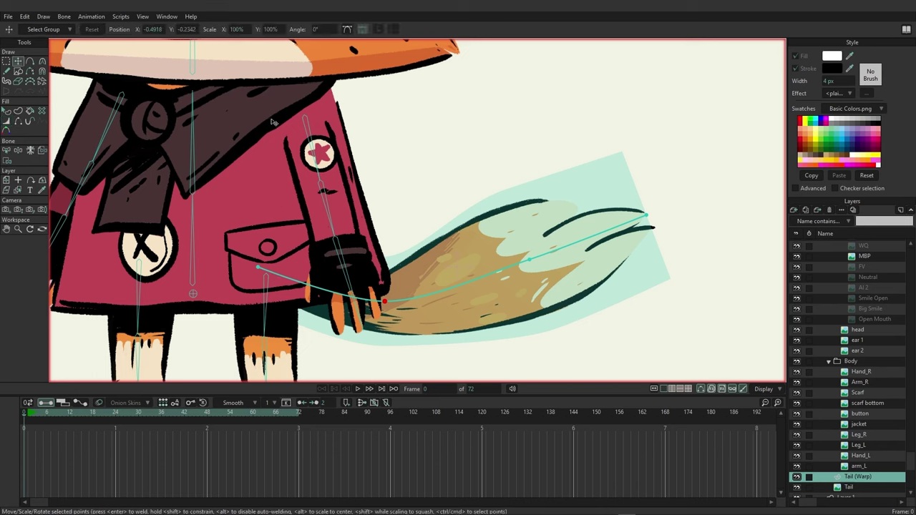
left_click_drag(646, 214, 651, 212)
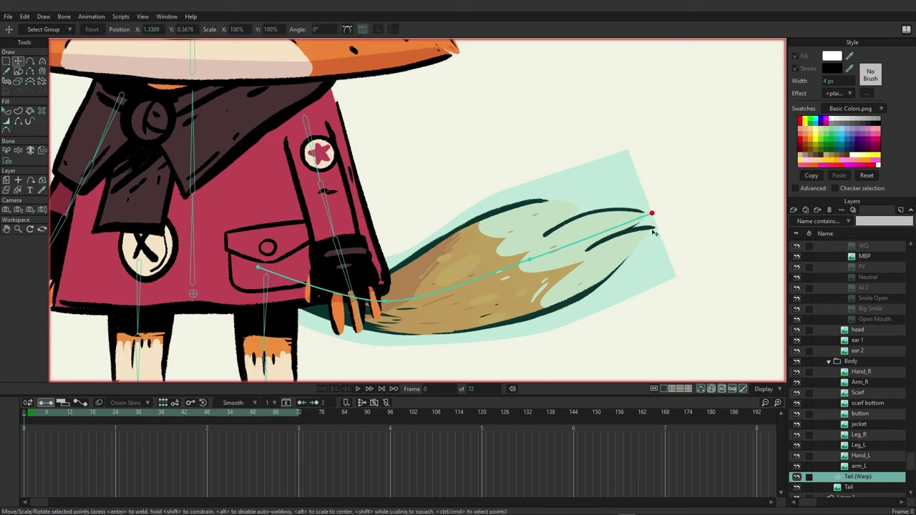
left_click(47, 413)
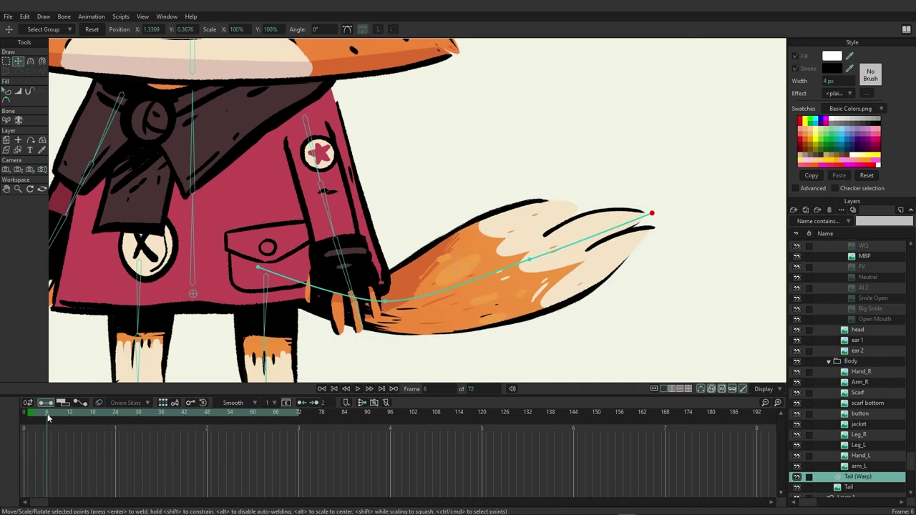
At frame 6, drag the tip, middle and base curve points into a shorter, raised tail arc
left_click_drag(653, 213, 707, 187)
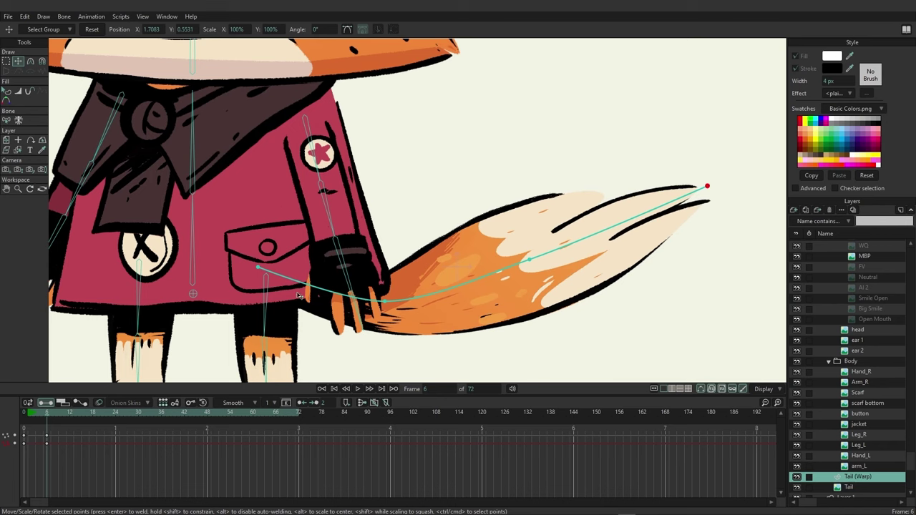
left_click_drag(710, 186, 678, 195)
left_click_drag(531, 260, 556, 251)
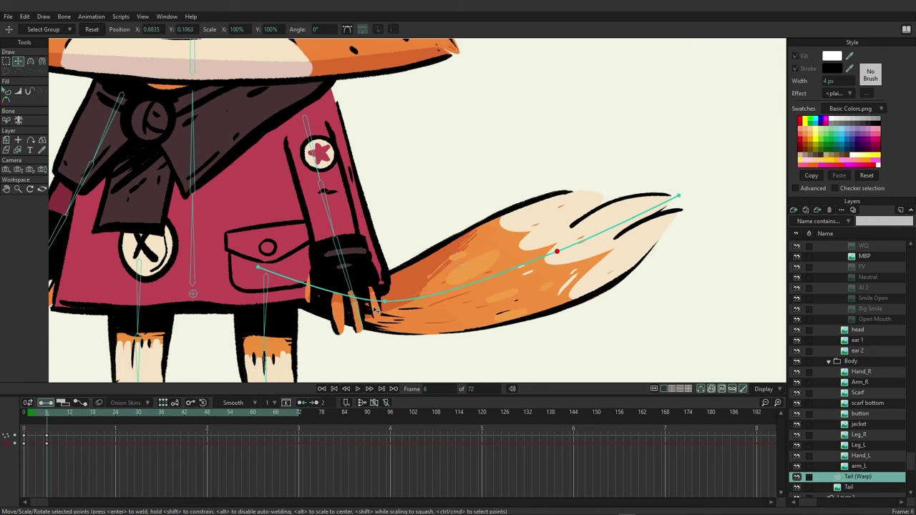
left_click_drag(385, 305, 490, 276)
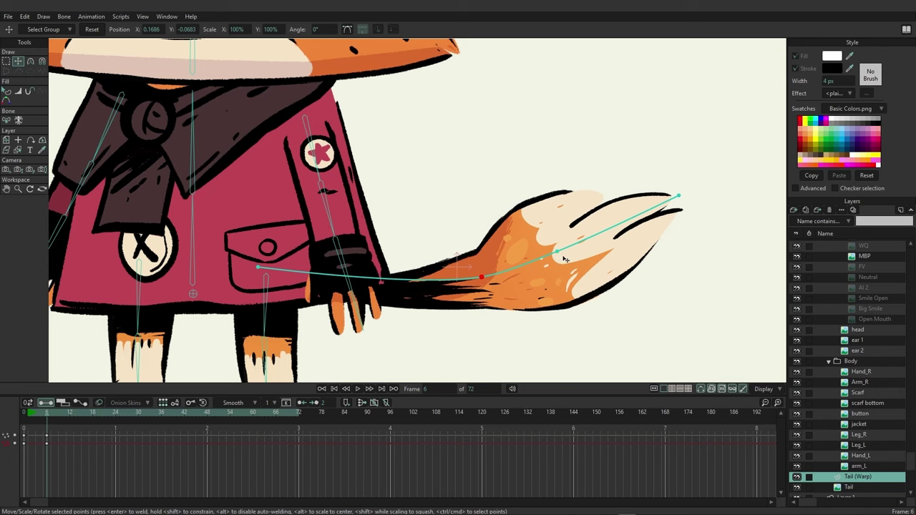
left_click_drag(484, 281, 504, 259)
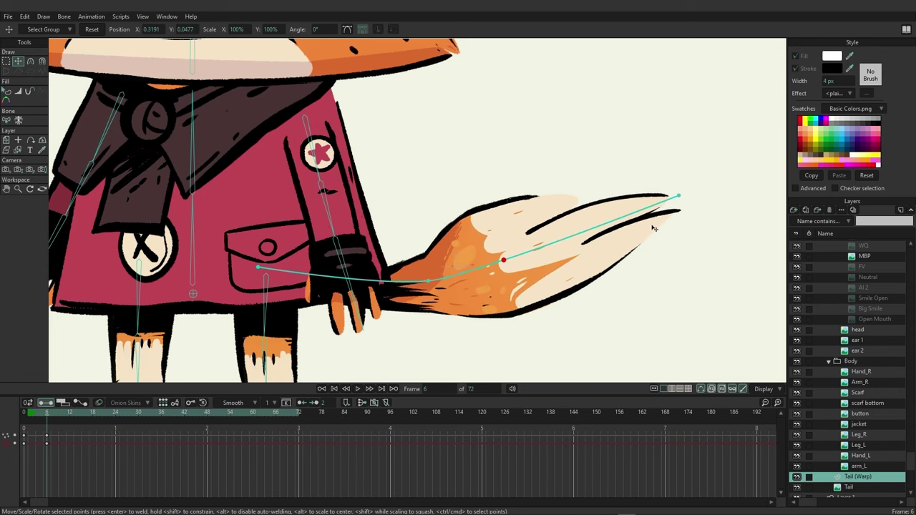
left_click_drag(677, 194, 662, 205)
left_click_drag(504, 261, 480, 272)
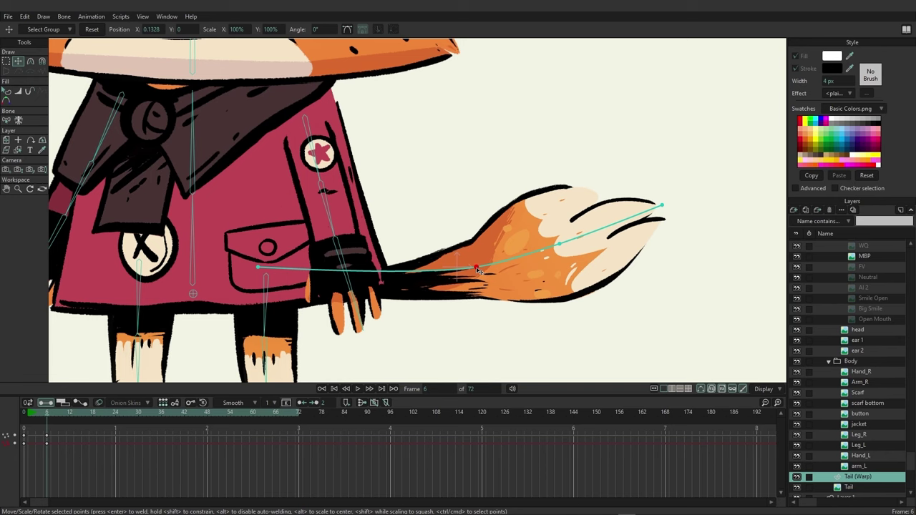
Replace Tail (Warp) with a new plain curver layer at frame 0 and add a middle point
left_click(829, 210)
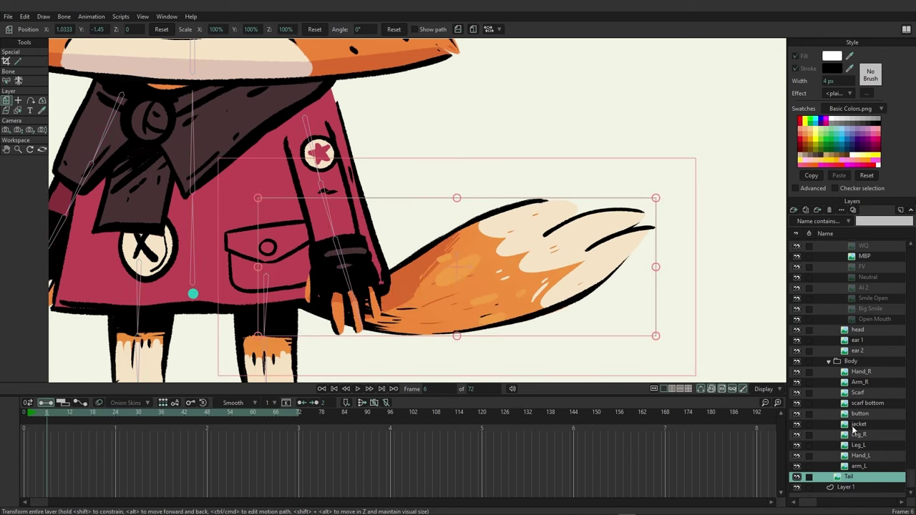
left_click(28, 414)
left_click(45, 16)
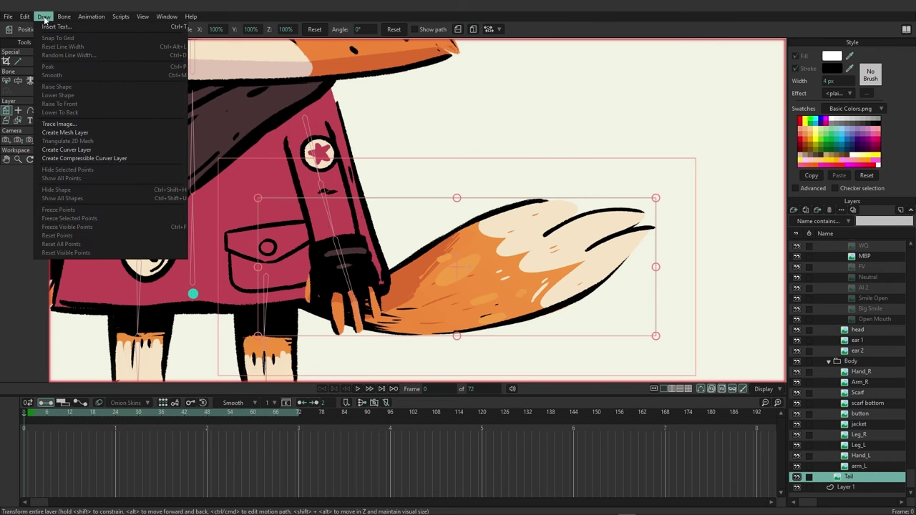
left_click(80, 151)
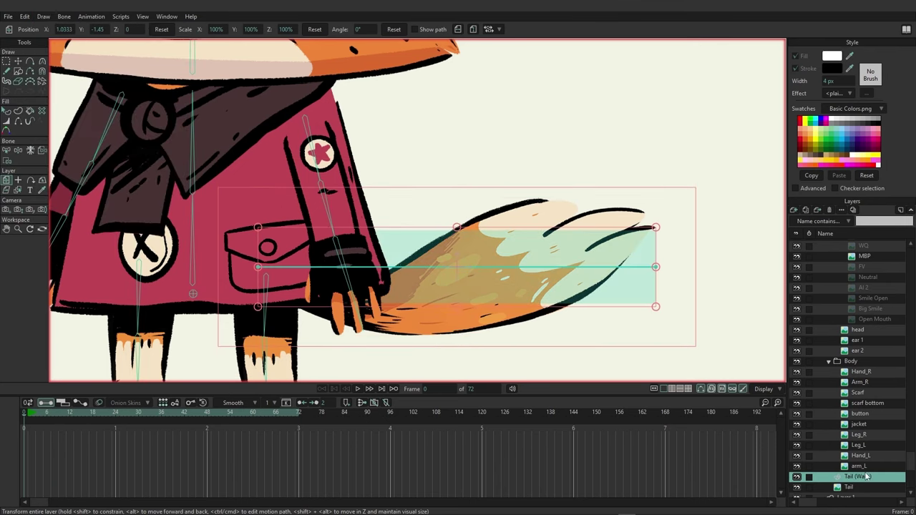
left_click(30, 62)
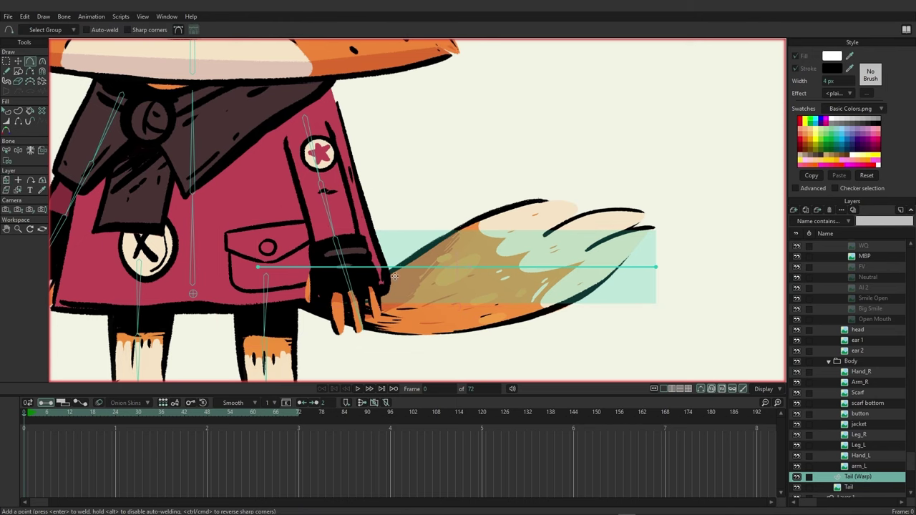
left_click(489, 265)
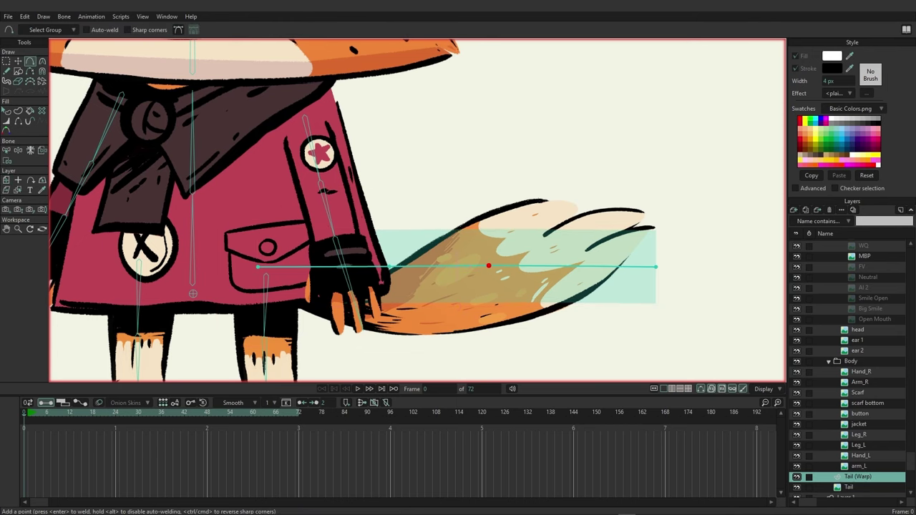
Bend the new curve by raising the tip and pulling the middle point down-left
left_click(17, 61)
left_click_drag(656, 267, 651, 228)
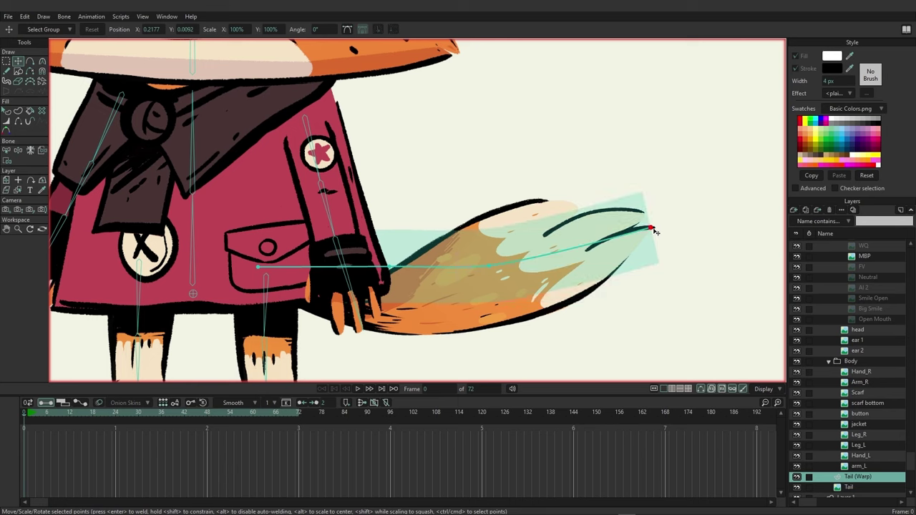
left_click_drag(488, 265, 401, 304)
left_click_drag(653, 227, 660, 224)
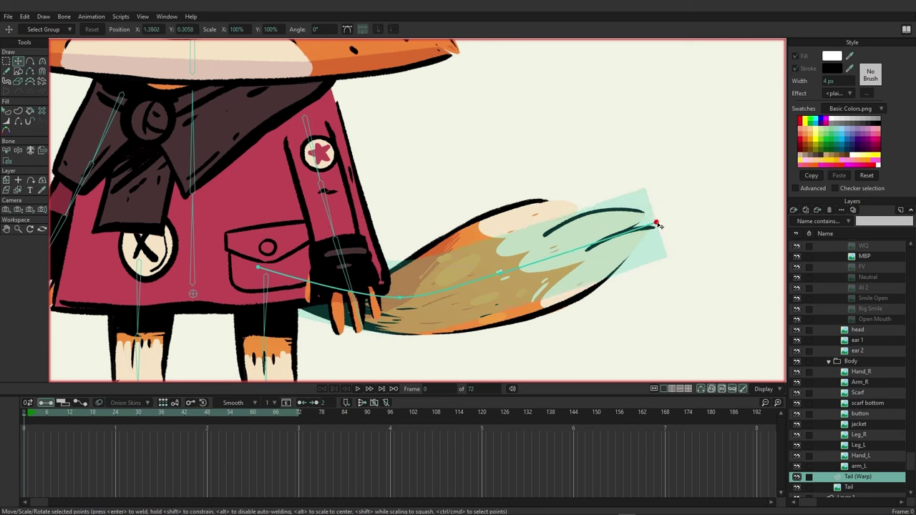
Widen the warp at the tip, middle (to 138%) and base so it covers the tail
left_click(10, 122)
left_click_drag(659, 219, 680, 223)
left_click_drag(500, 274, 519, 279)
left_click_drag(401, 297, 410, 308)
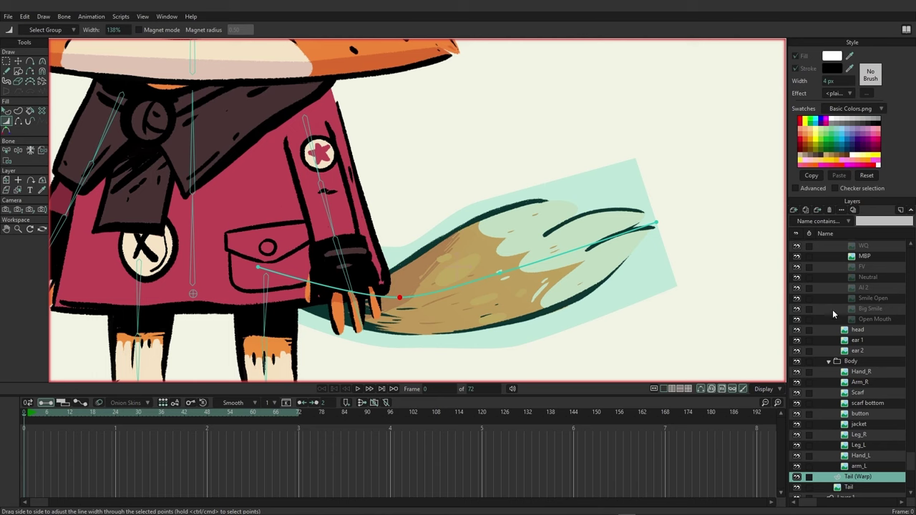
scroll(862, 322, "up", 5)
On the fox's main bone layer, draw a new upright bone to the right of the fox
left_click(859, 244)
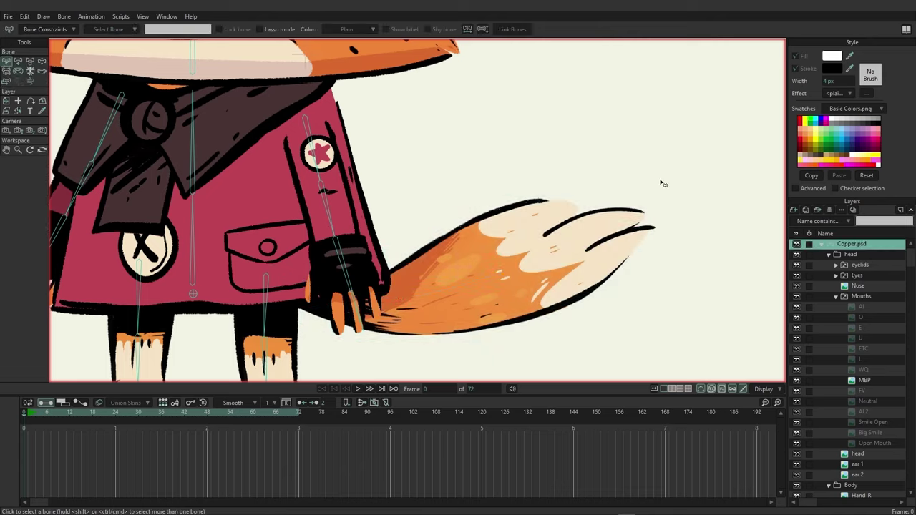
scroll(548, 231, "down", 6)
scroll(460, 228, "up", 3)
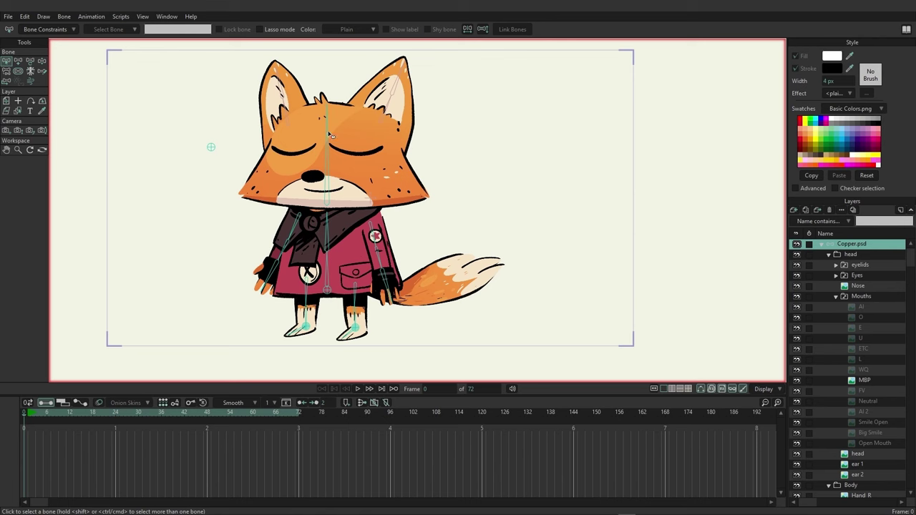
left_click(327, 135)
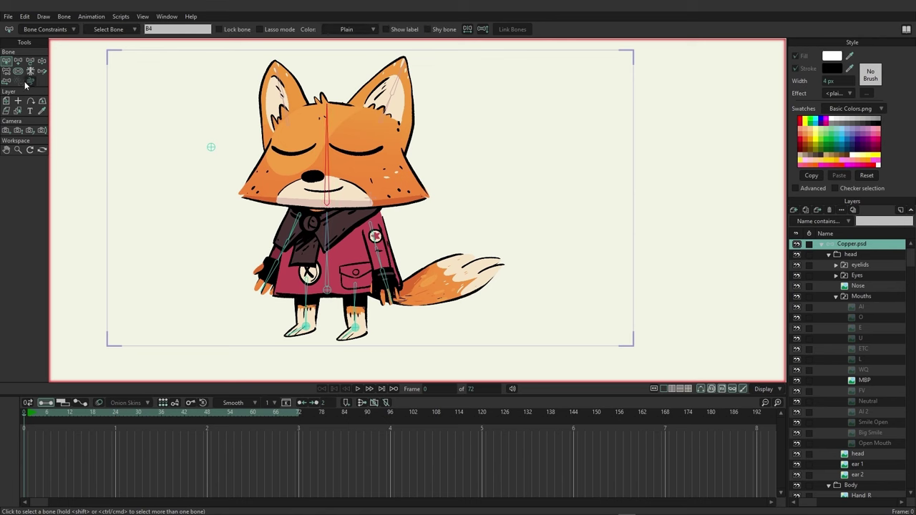
left_click(17, 61)
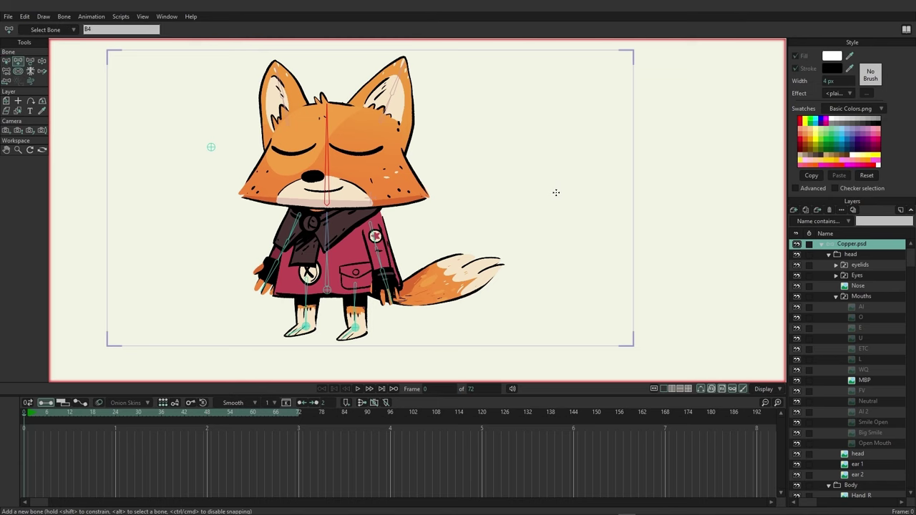
left_click_drag(577, 281, 580, 221)
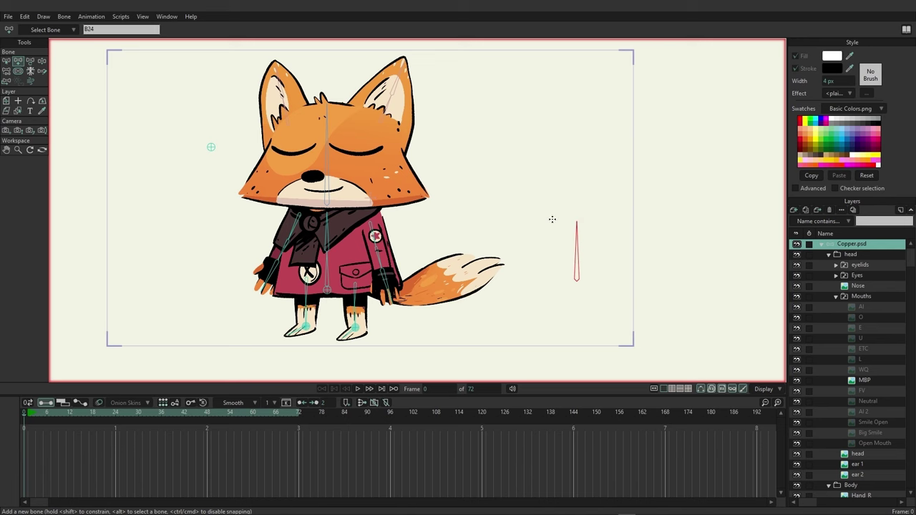
left_click(7, 63)
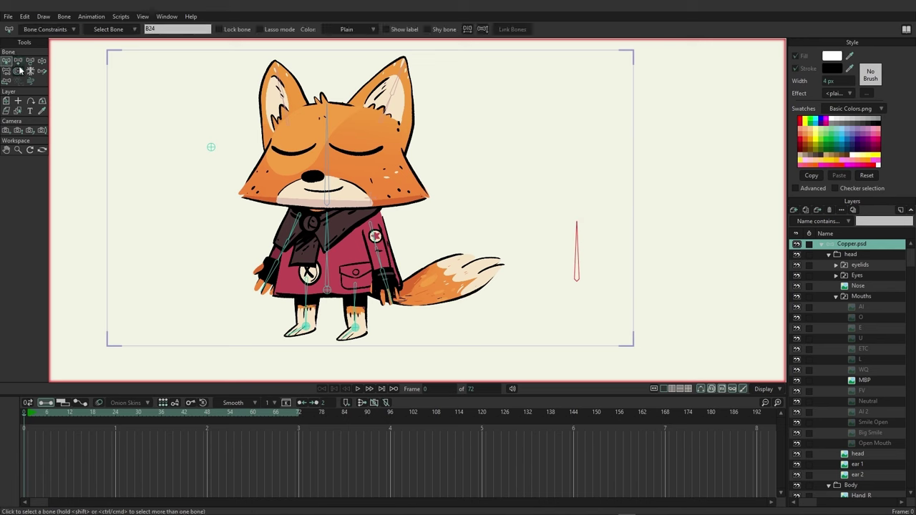
Enable angle constraints on the new bone, limiting its rotation to 0°–90°
left_click(63, 30)
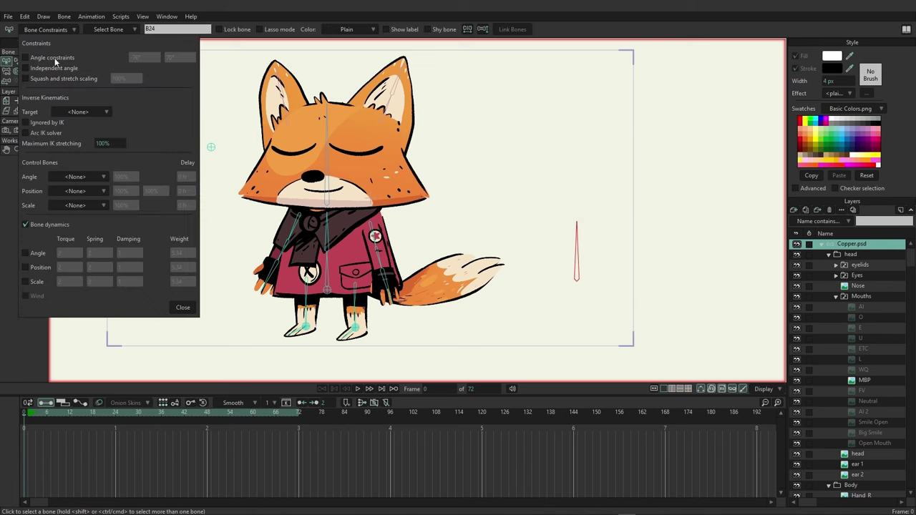
left_click(55, 59)
left_click(146, 57)
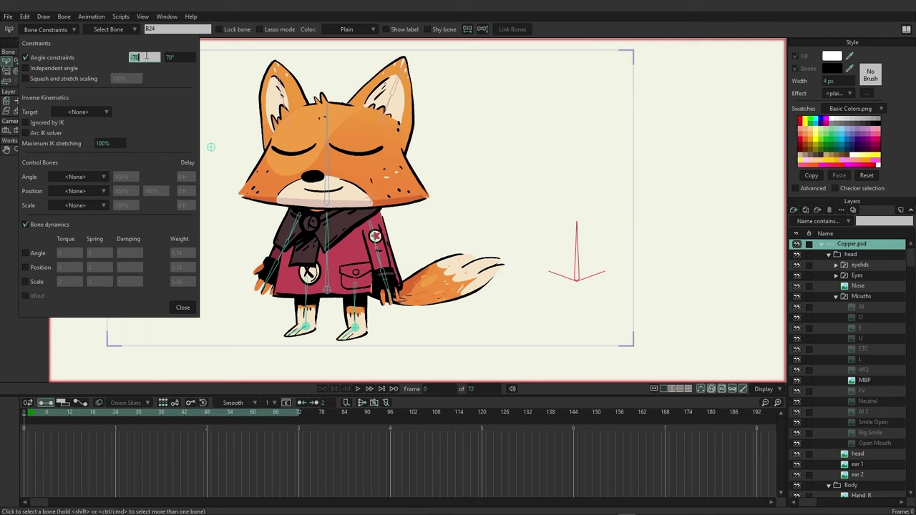
type("-30")
key("Return")
left_click_drag(136, 57, 172, 61)
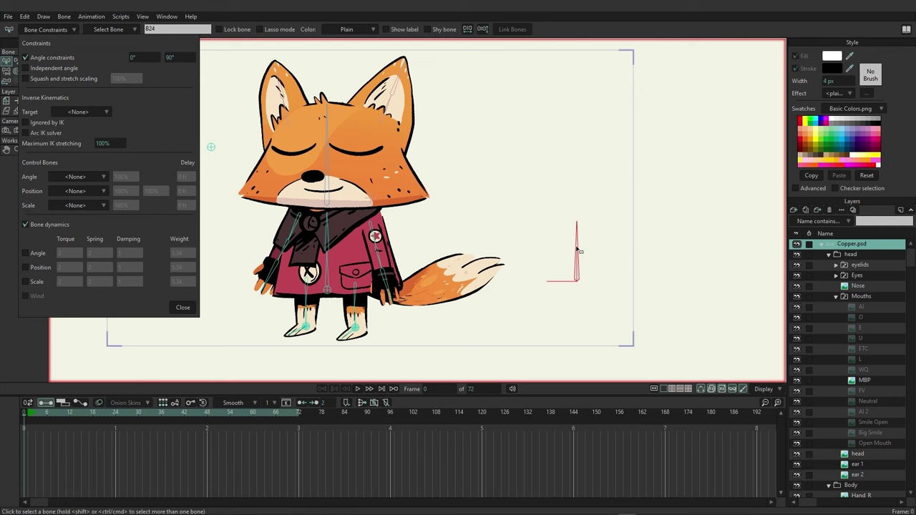
left_click(183, 307)
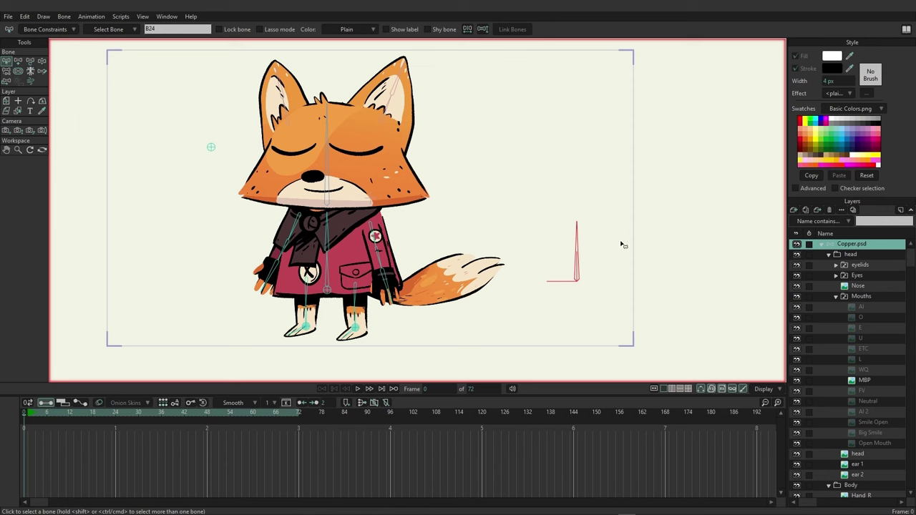
Name the new bone 'tail'
left_click(179, 28)
type("tail")
left_click(171, 21)
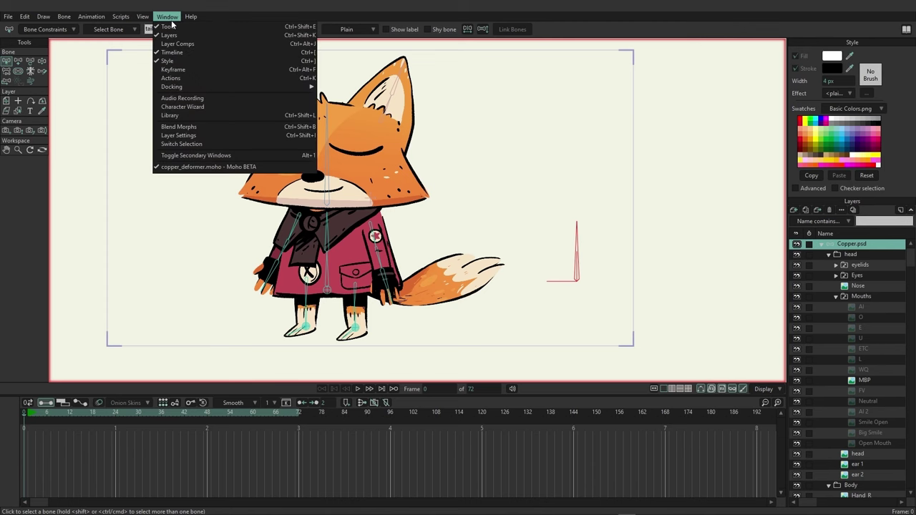
Create a new action named 'tail' in the Actions panel
left_click(181, 78)
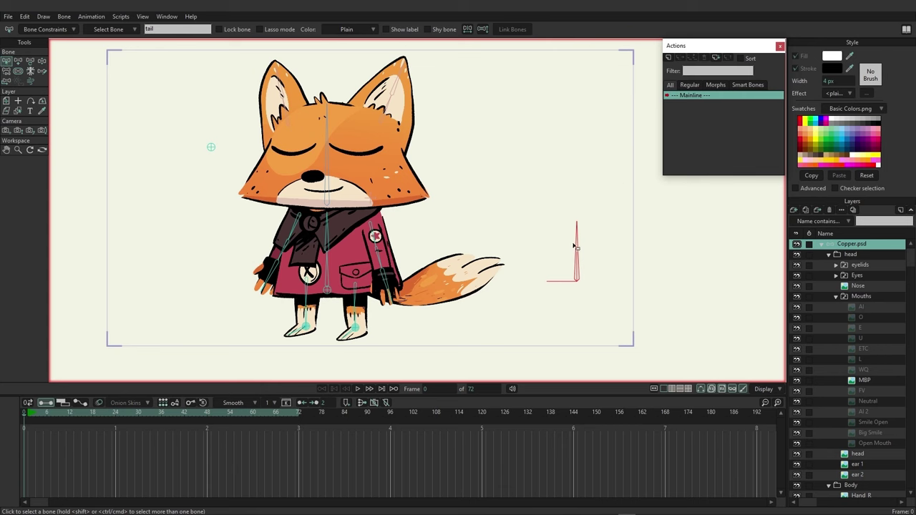
left_click(668, 58)
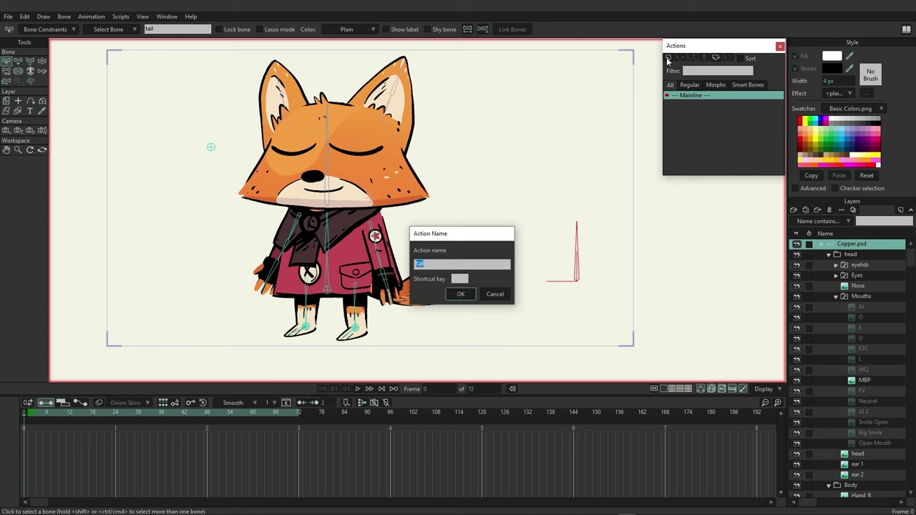
left_click(461, 296)
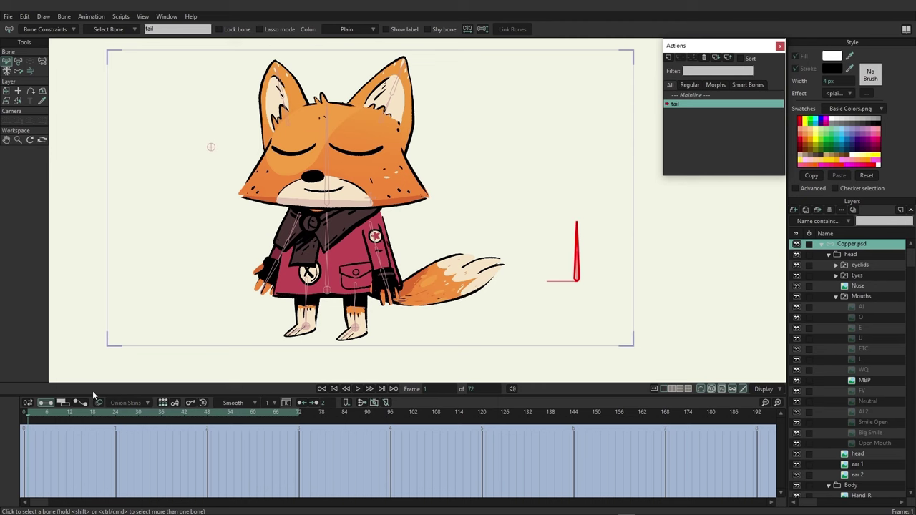
At frame 24, rotate the tail bone to lie horizontal, then preview the action
left_click(115, 412)
left_click(18, 62)
left_click_drag(578, 251, 529, 299)
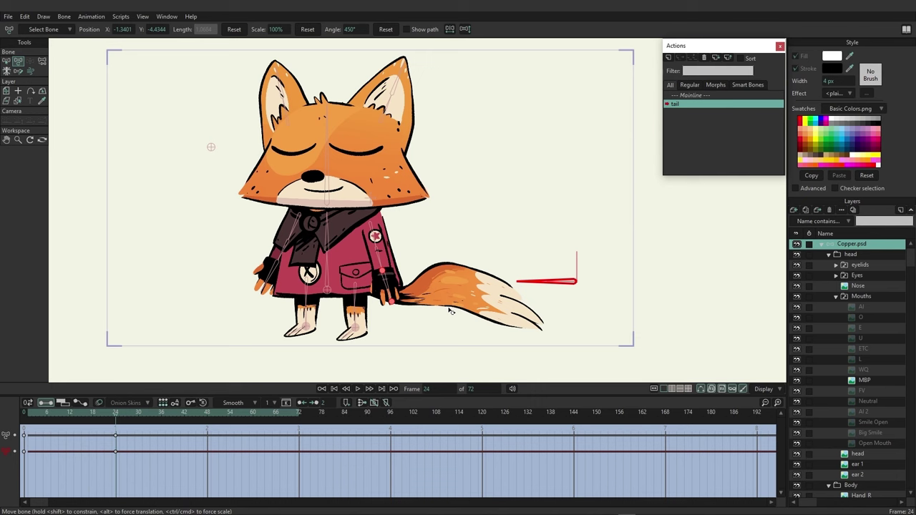
left_click(26, 414)
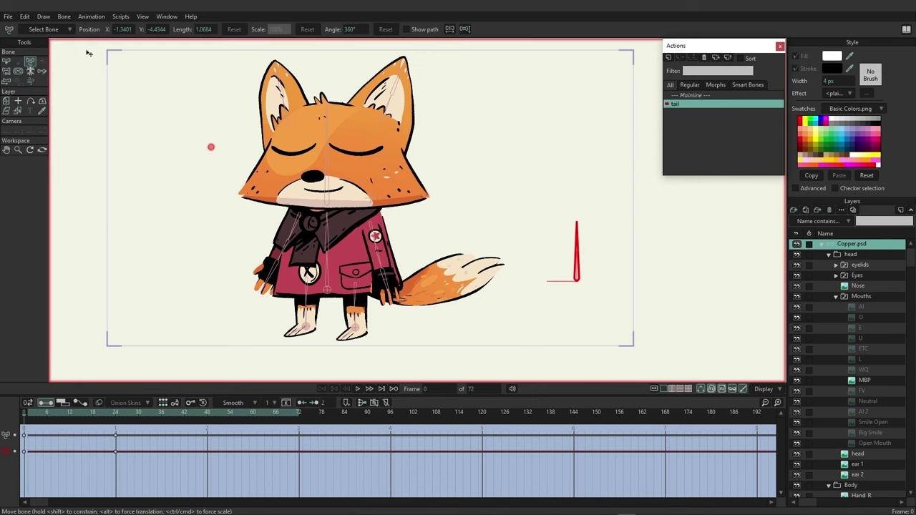
left_click(18, 71)
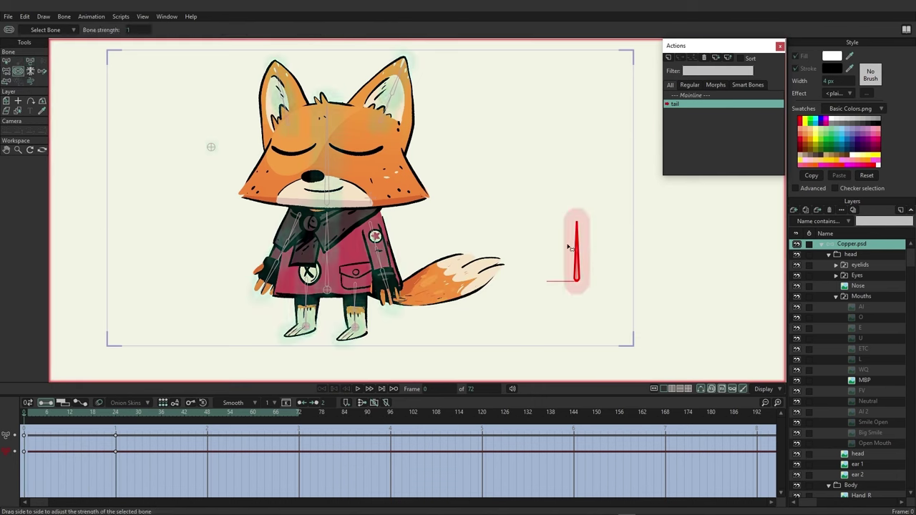
left_click_drag(33, 416, 118, 418)
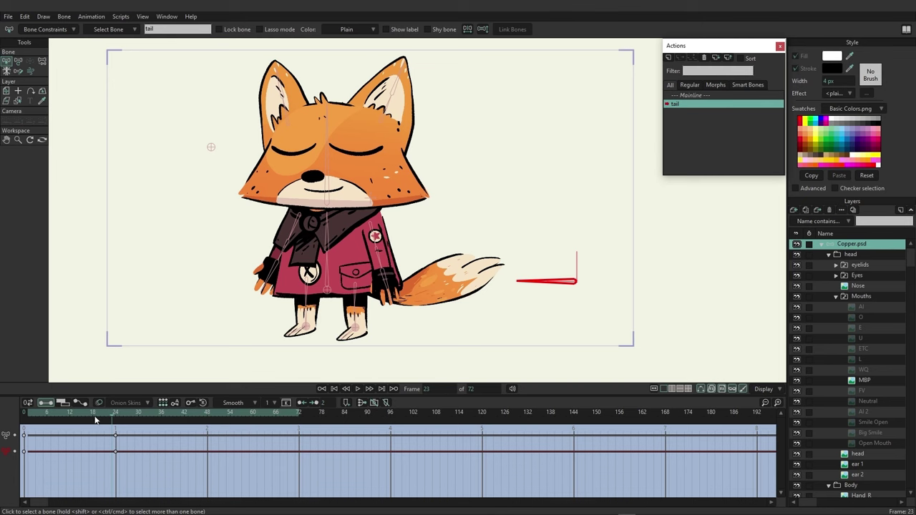
left_click(116, 415)
scroll(890, 448, "down", 3)
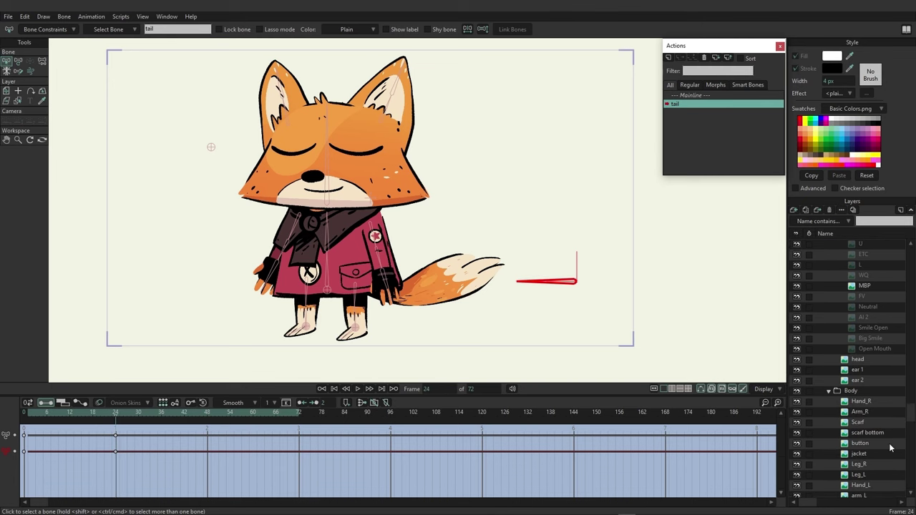
scroll(890, 448, "down", 2)
Drag the Tail (Warp) points at frame 24 to lay the tail low, then return to Mainline
left_click(855, 466)
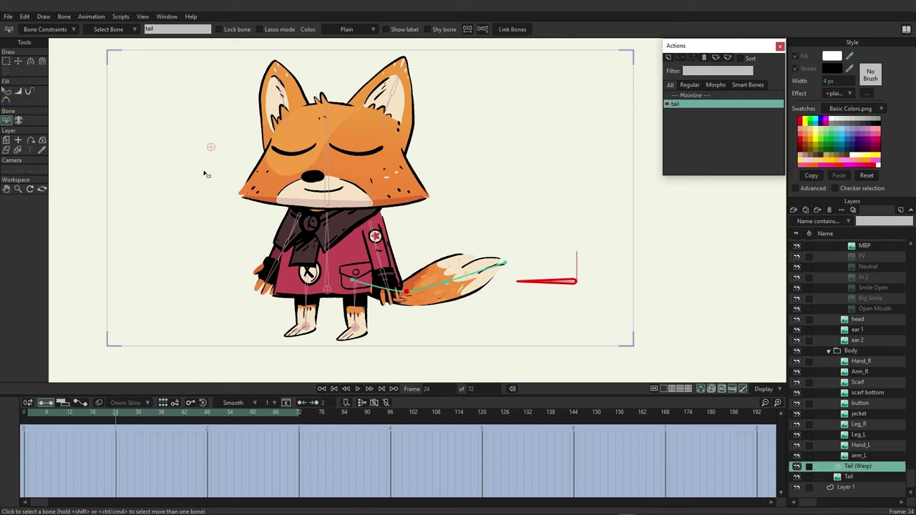
left_click(18, 61)
left_click_drag(407, 296, 508, 321)
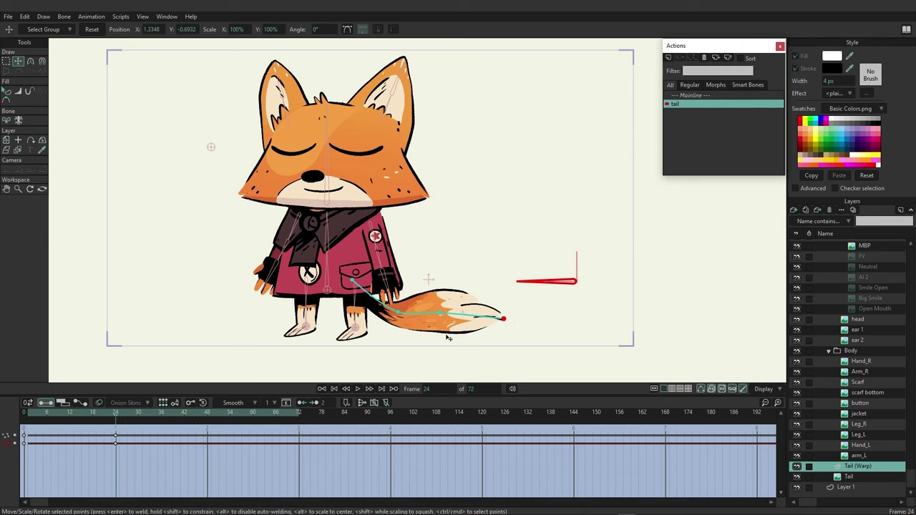
left_click_drag(440, 313, 417, 313)
left_click(500, 315)
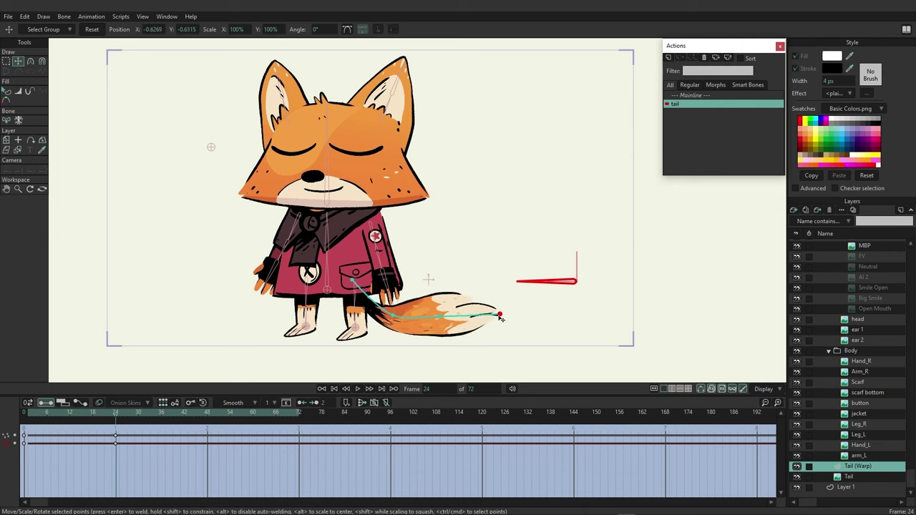
left_click_drag(119, 413, 101, 397)
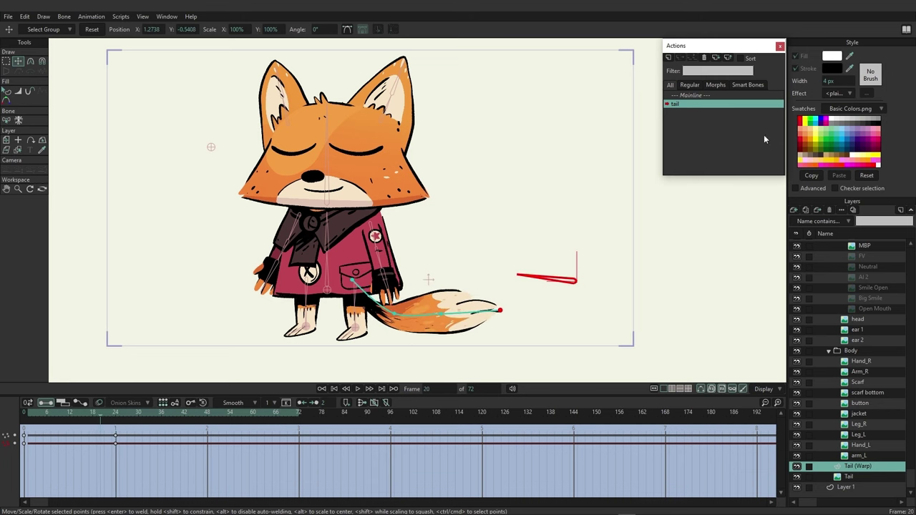
double_click(695, 96)
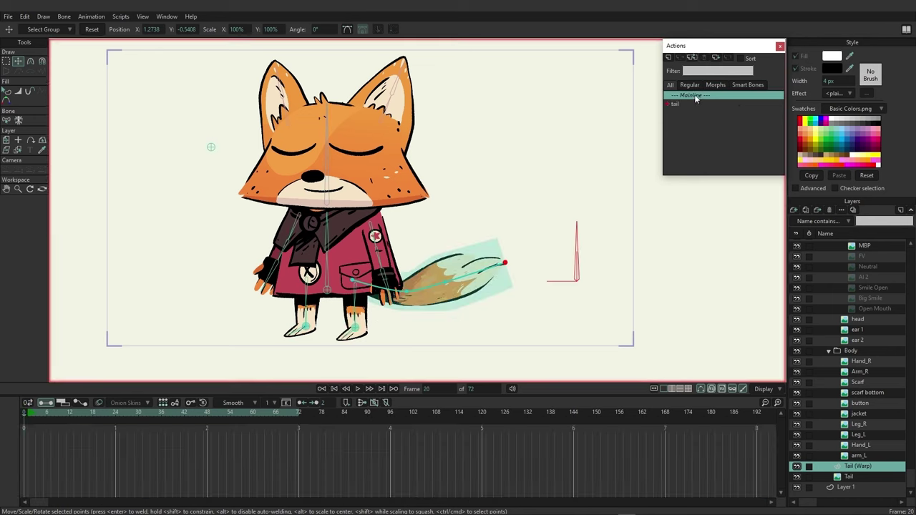
At frame 12, key the tail bone on the Copper.psd layer upright to raise the tail
left_click(70, 413)
scroll(862, 308, "up", 5)
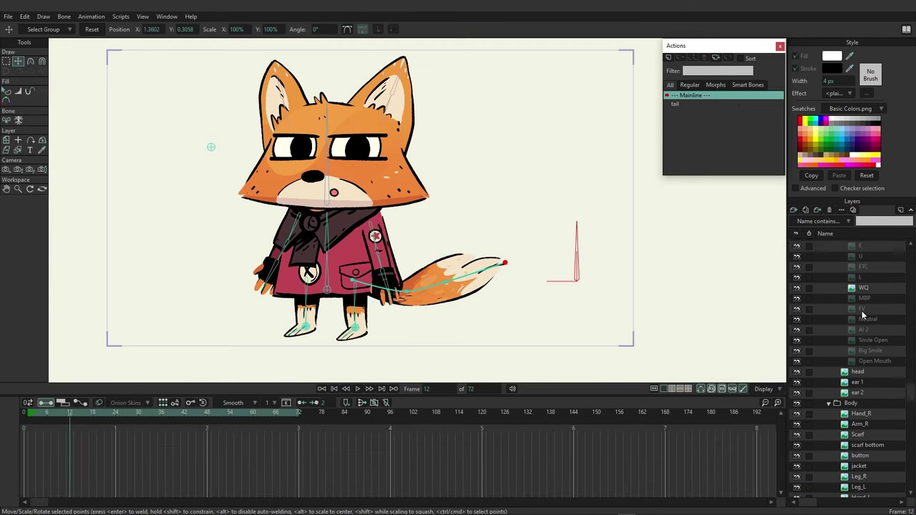
left_click(866, 247)
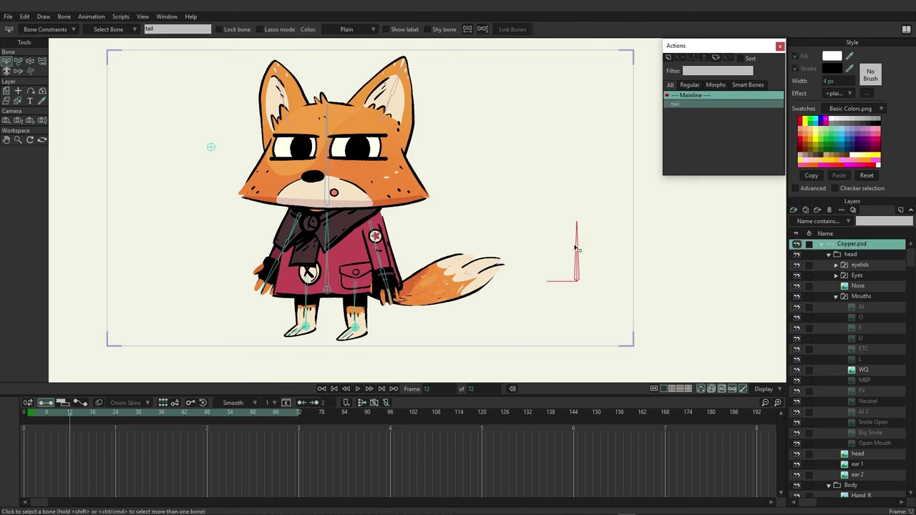
left_click_drag(570, 255, 575, 233)
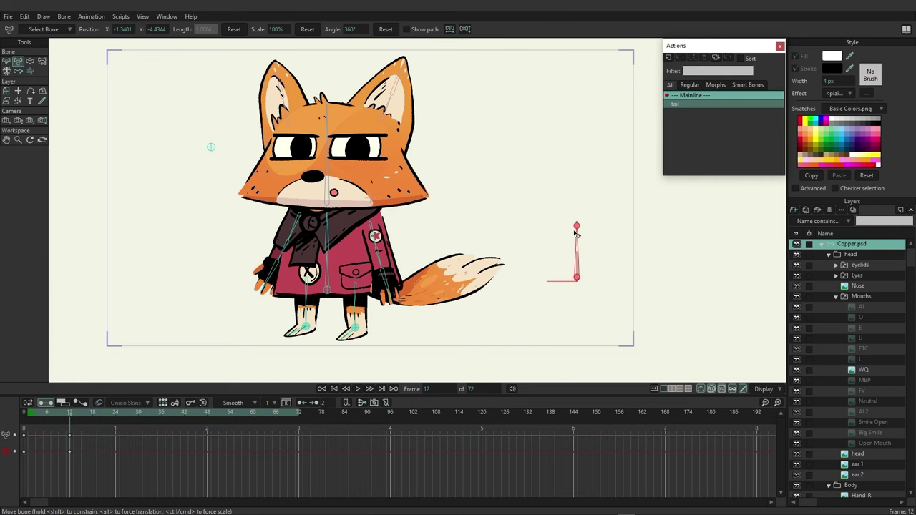